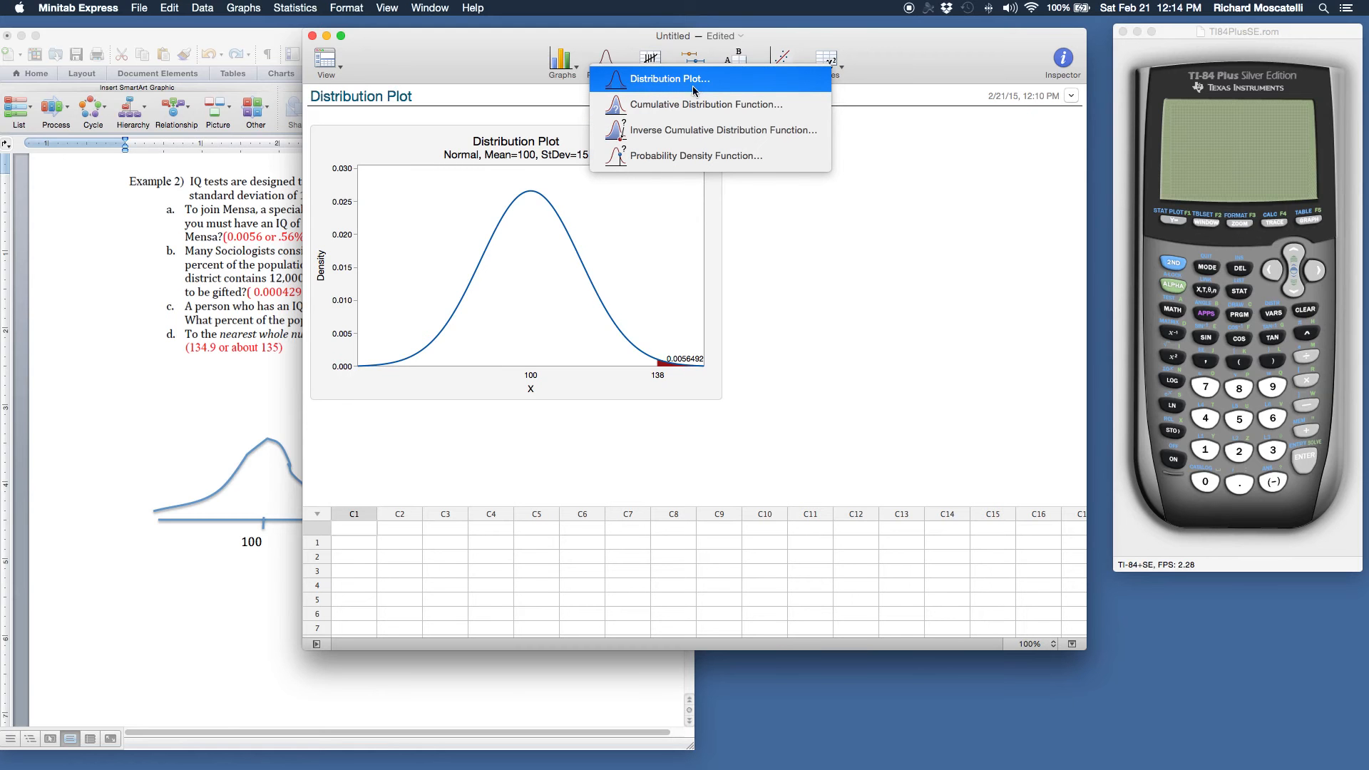
Start a Display Probability distribution plot that shades the right tail from a specified x value of 138
click(648, 85)
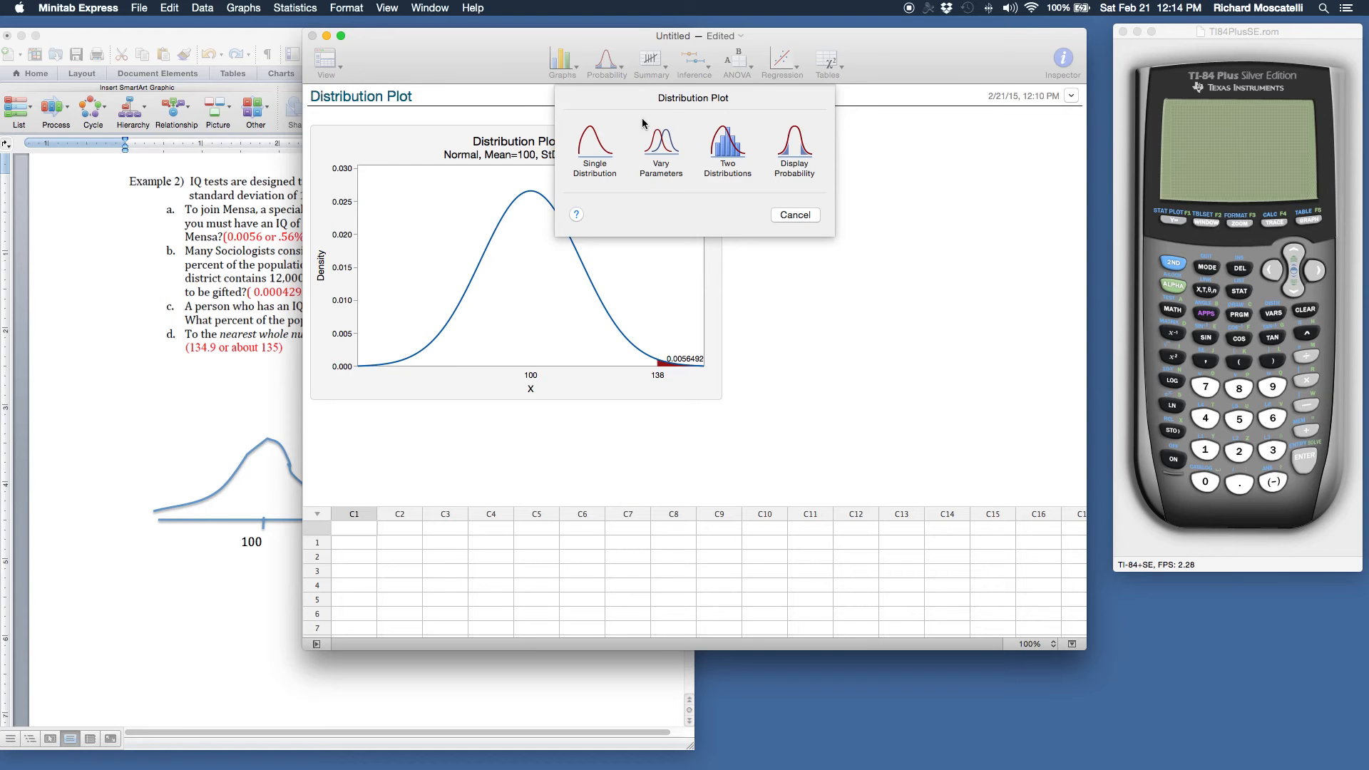
click(797, 150)
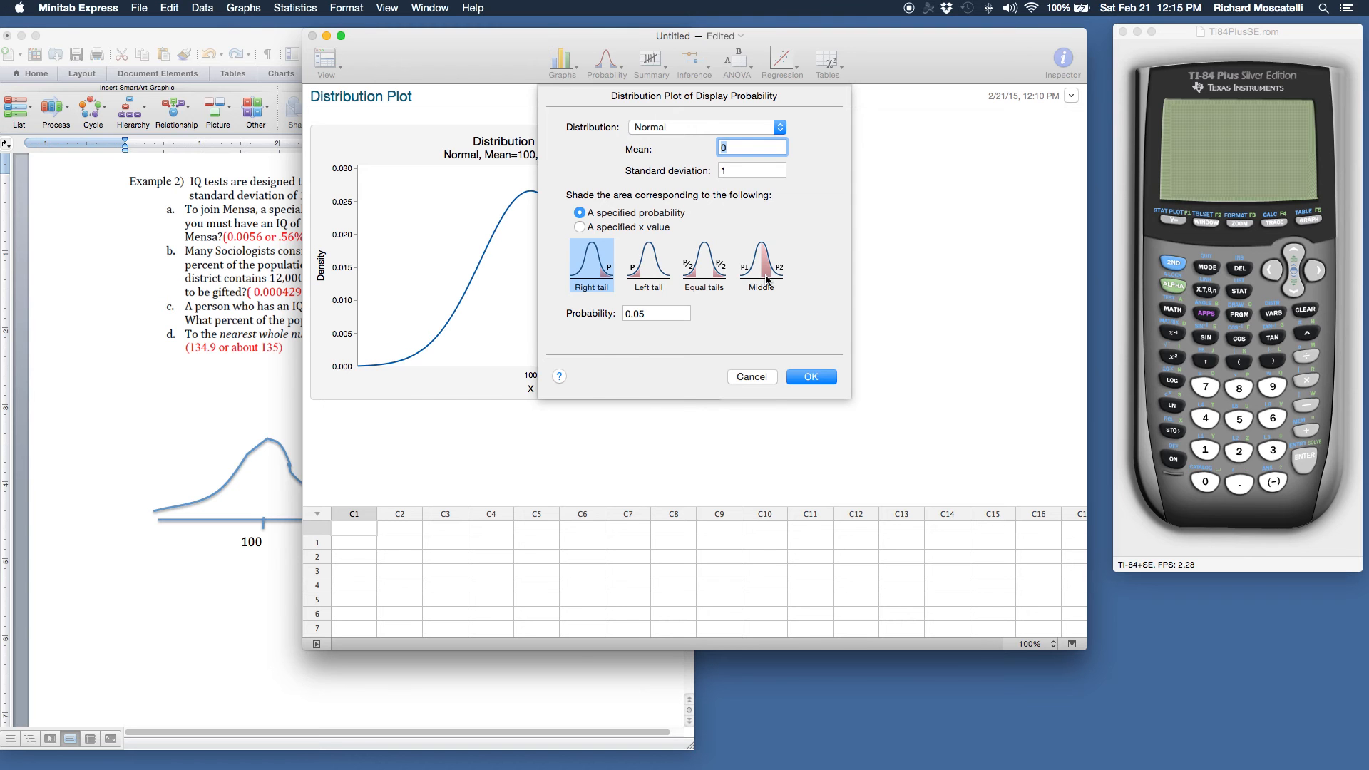
click(224, 380)
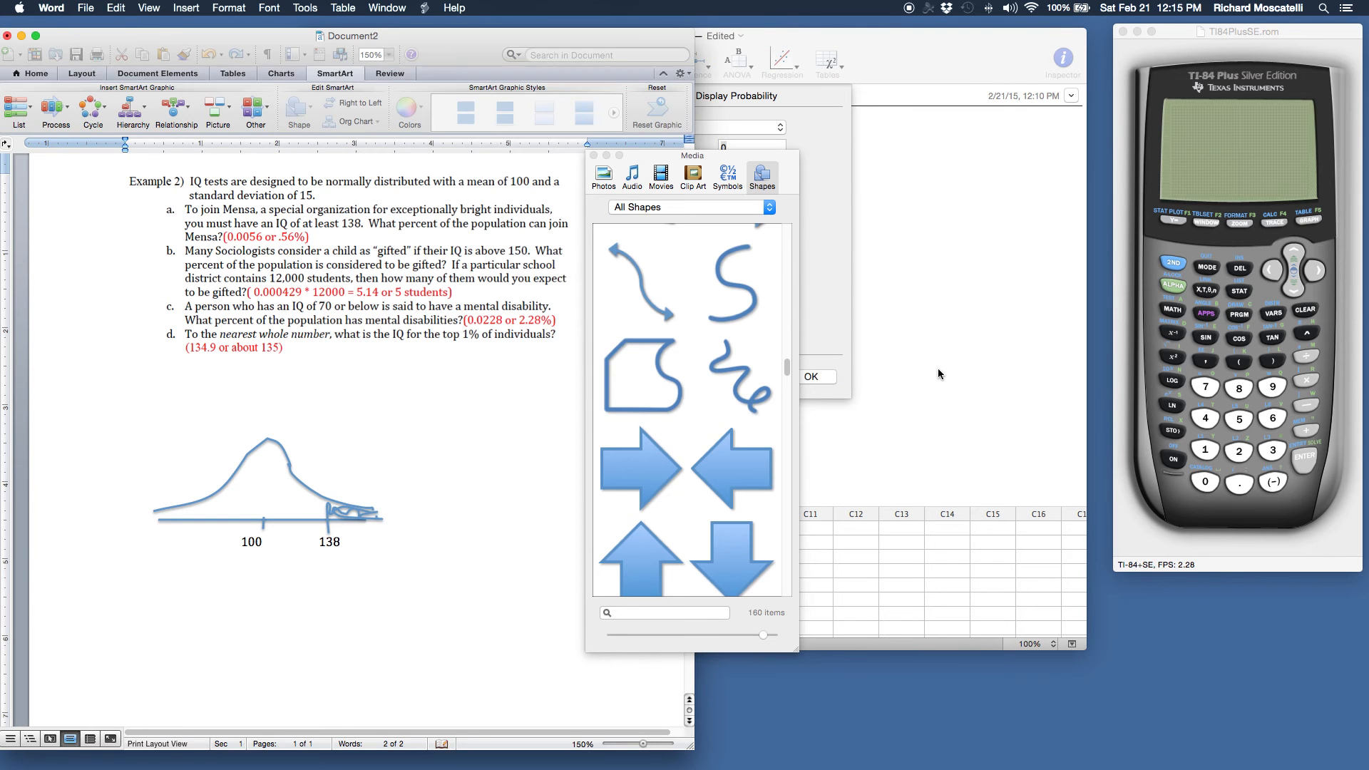
click(825, 288)
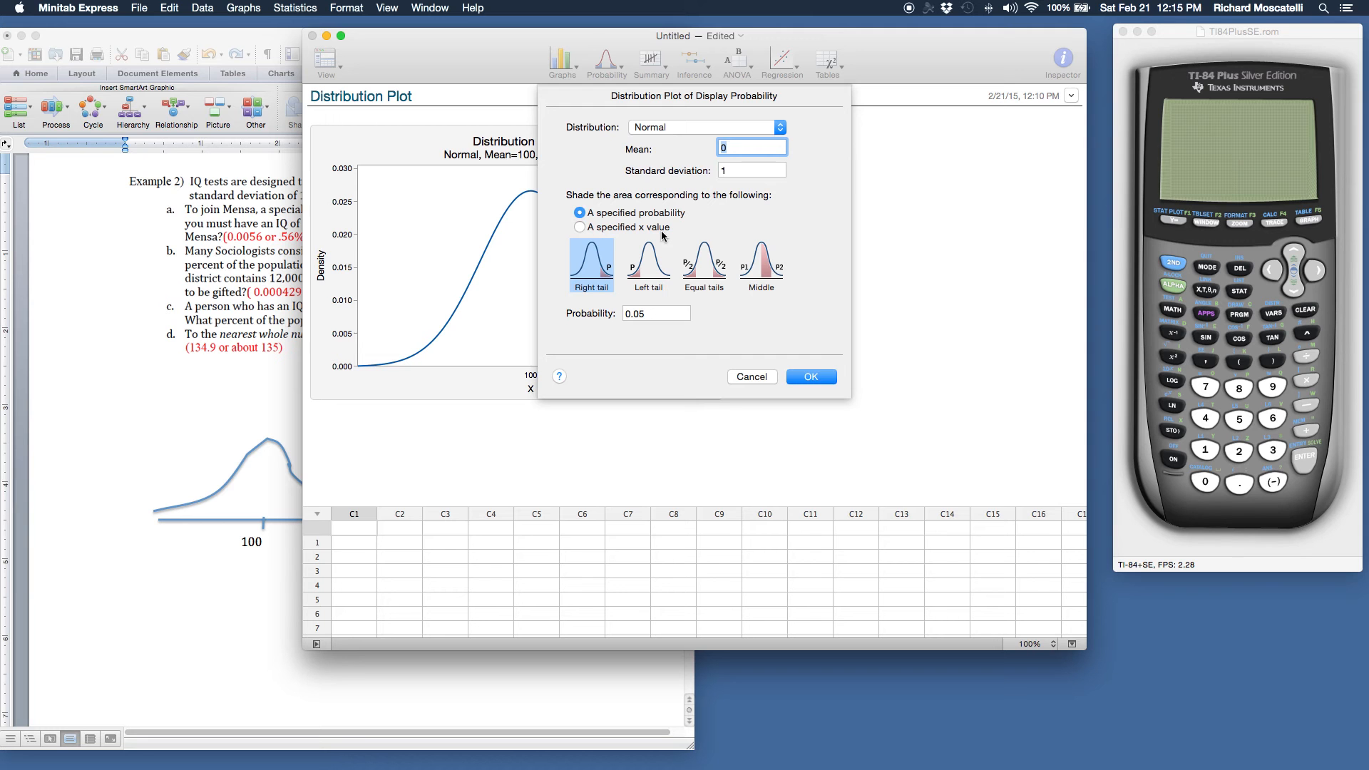
click(580, 228)
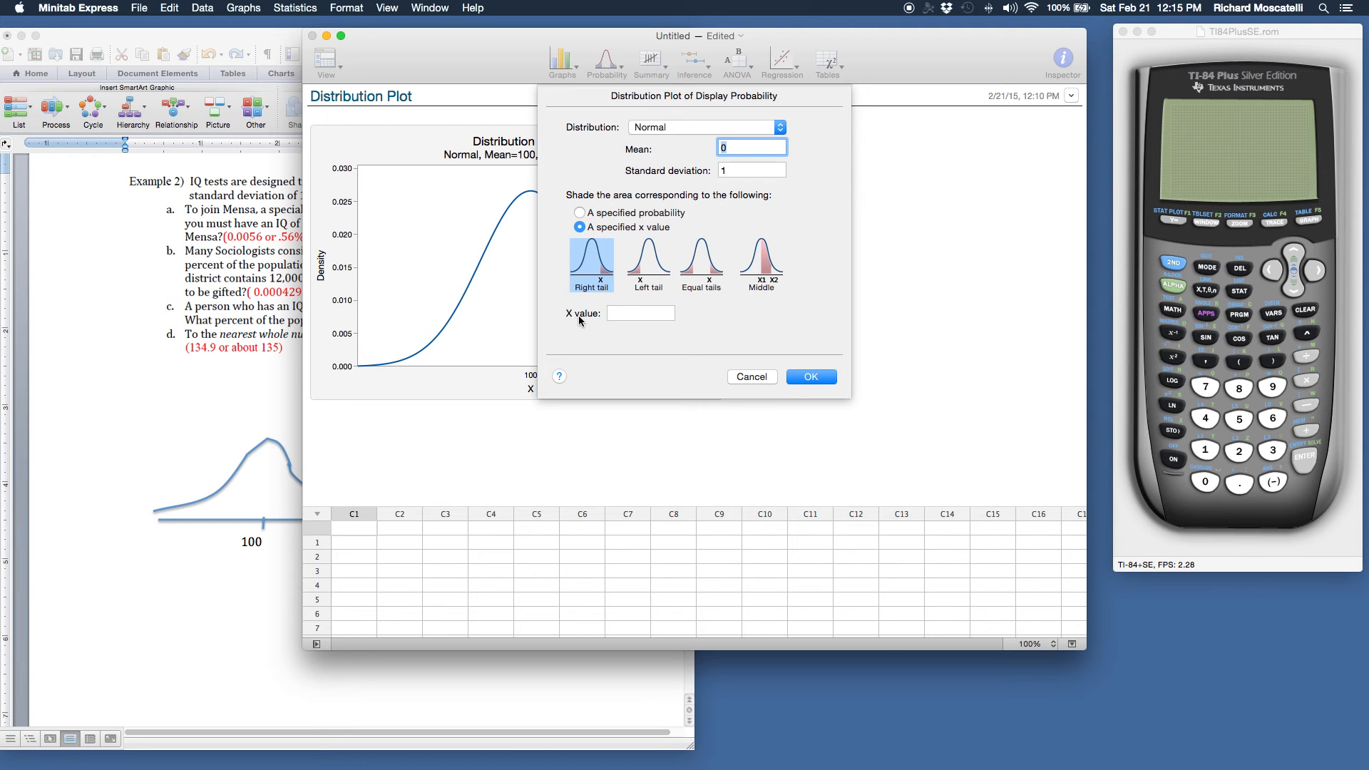
click(615, 314)
text(138)
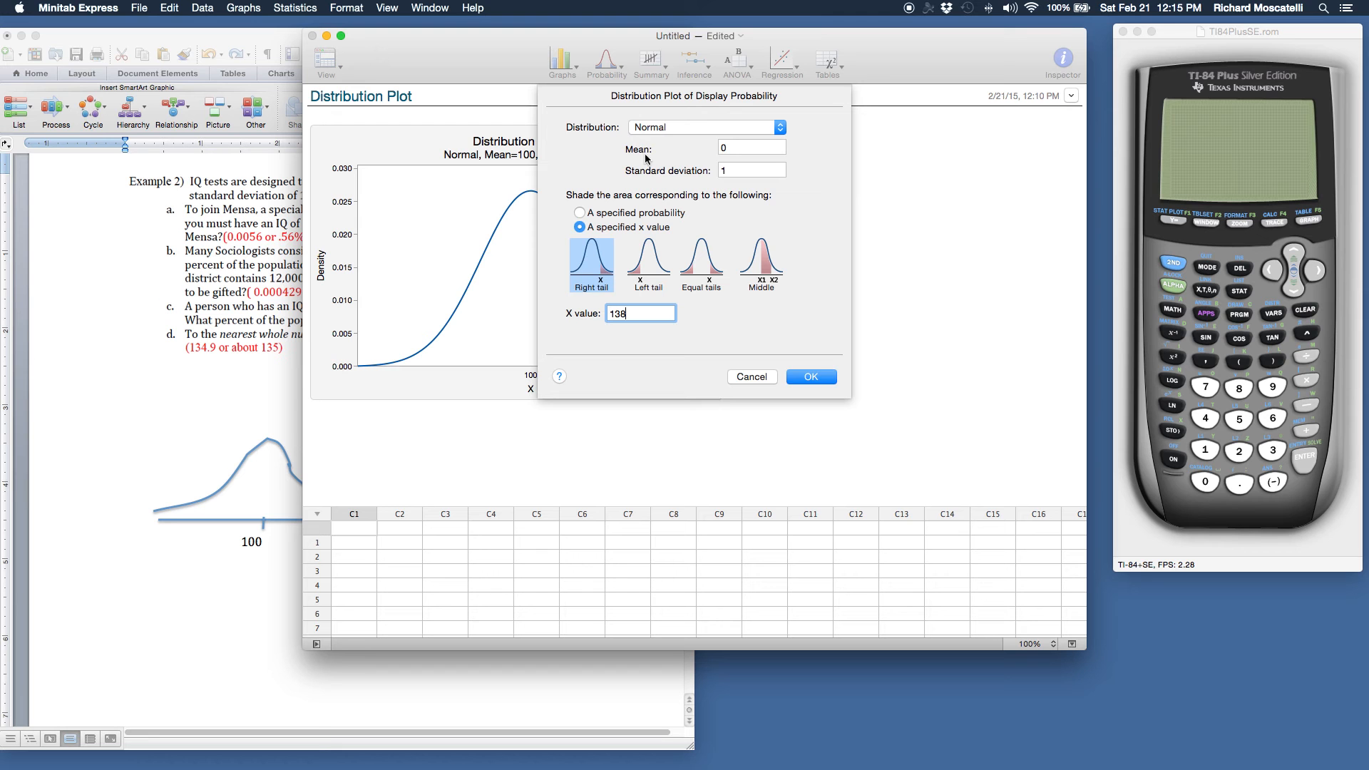
Keep the Normal distribution, set the mean to 100 and the standard deviation to 15, and generate the plot
click(781, 128)
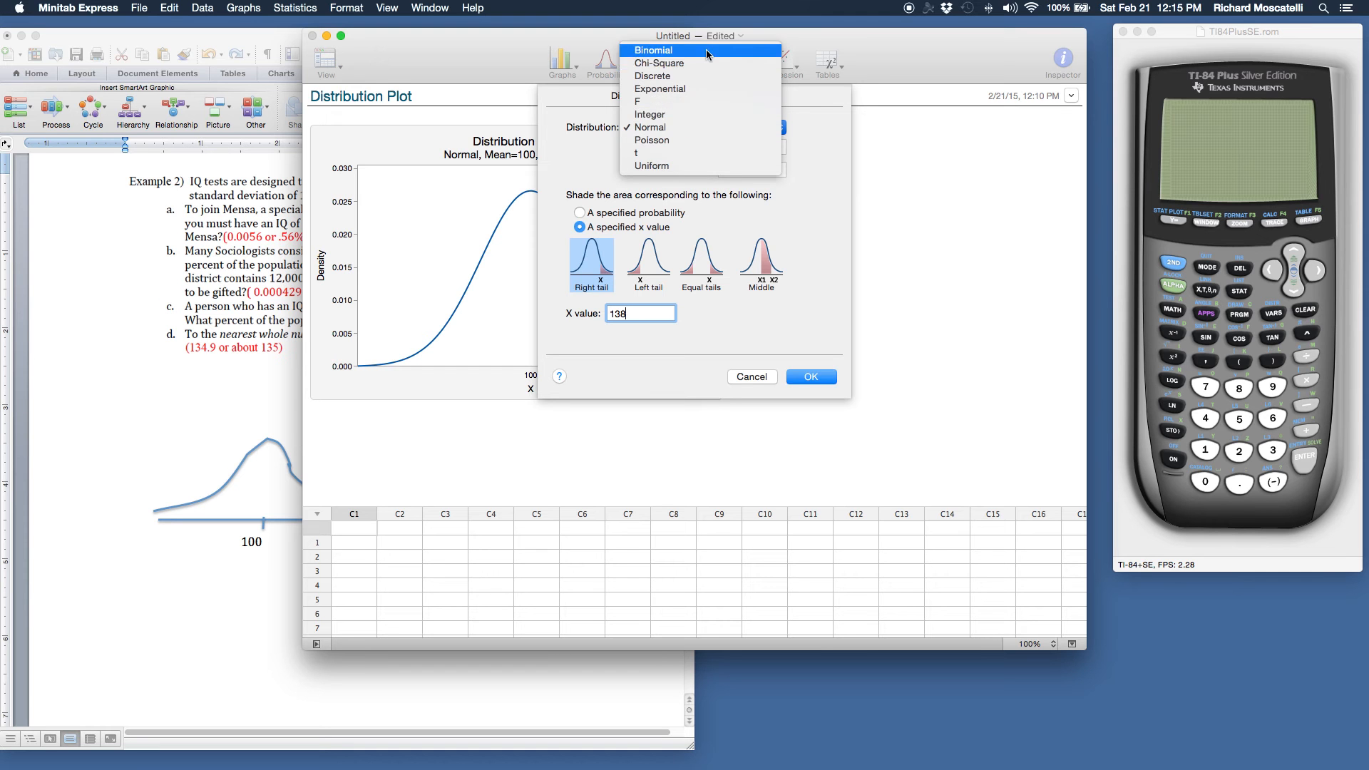
click(698, 128)
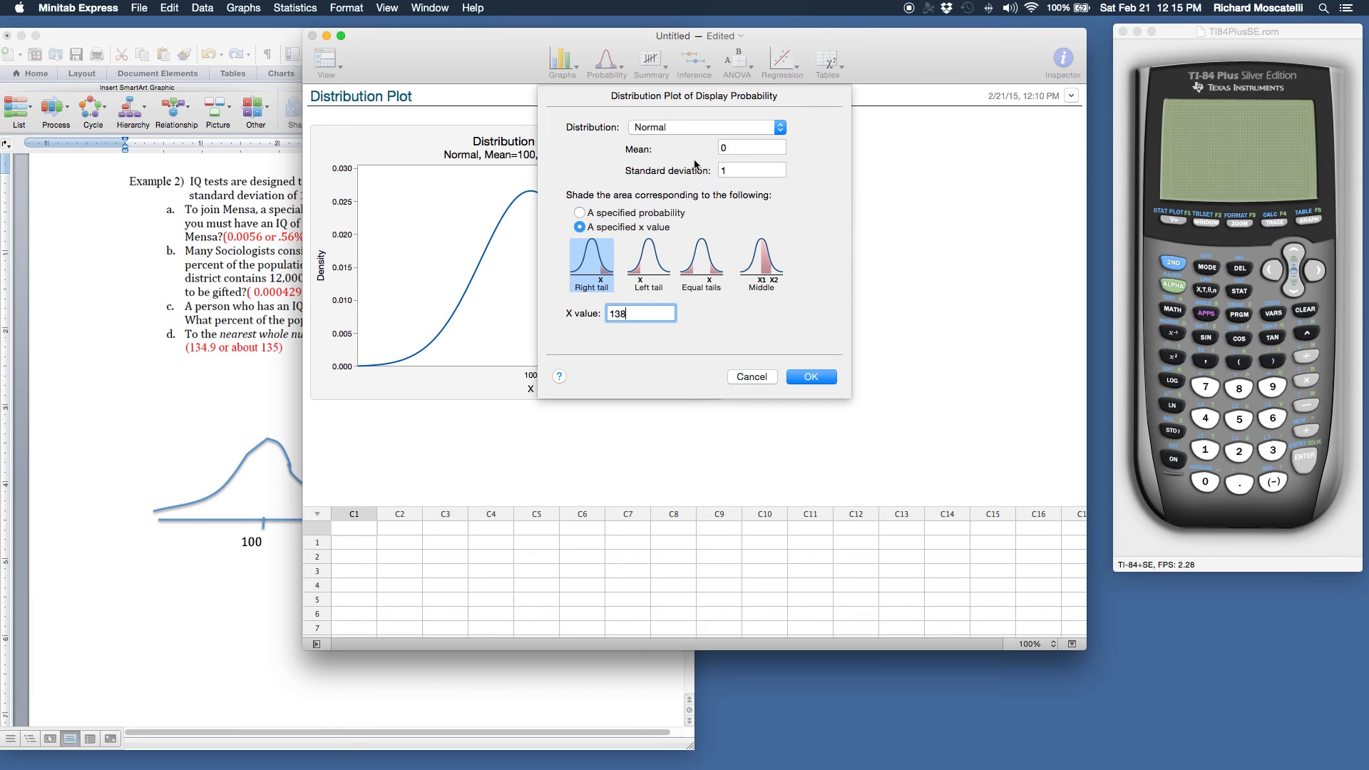
click(740, 148)
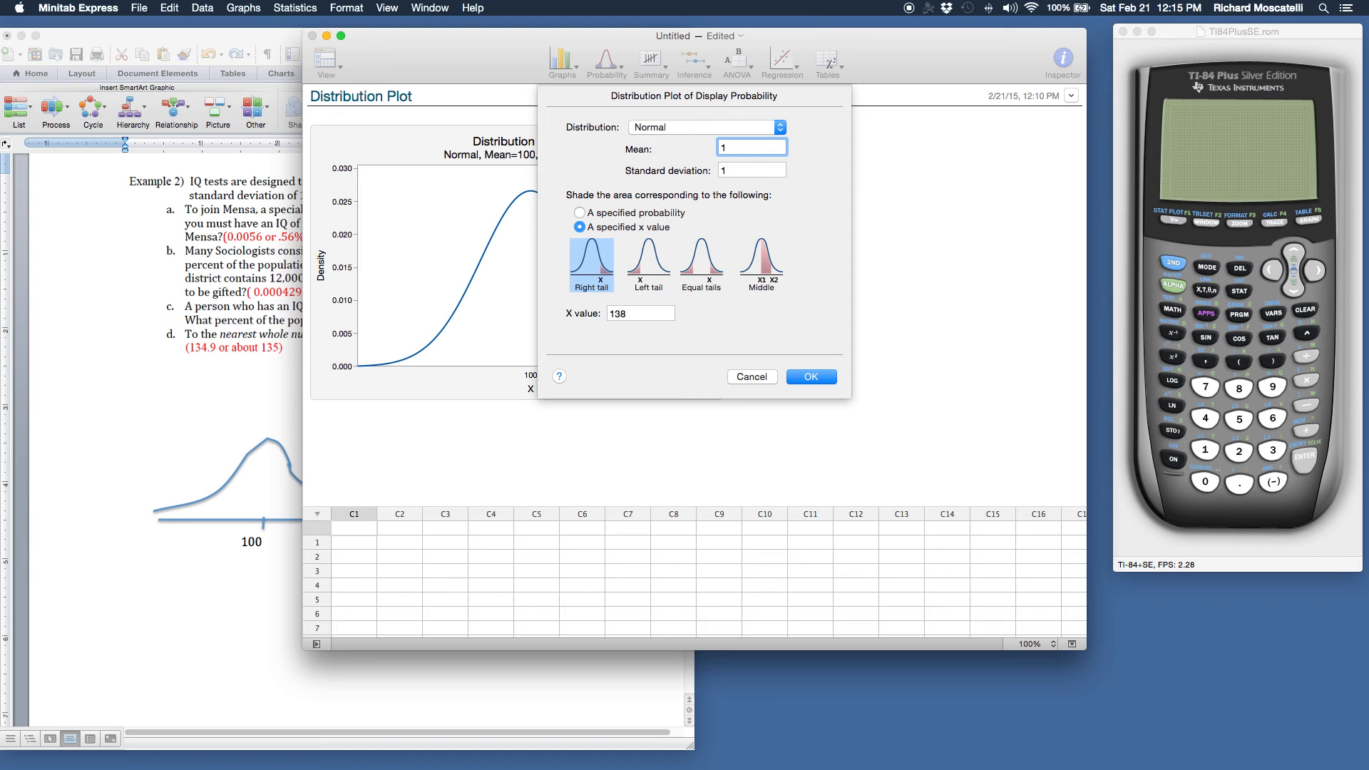
click(737, 171)
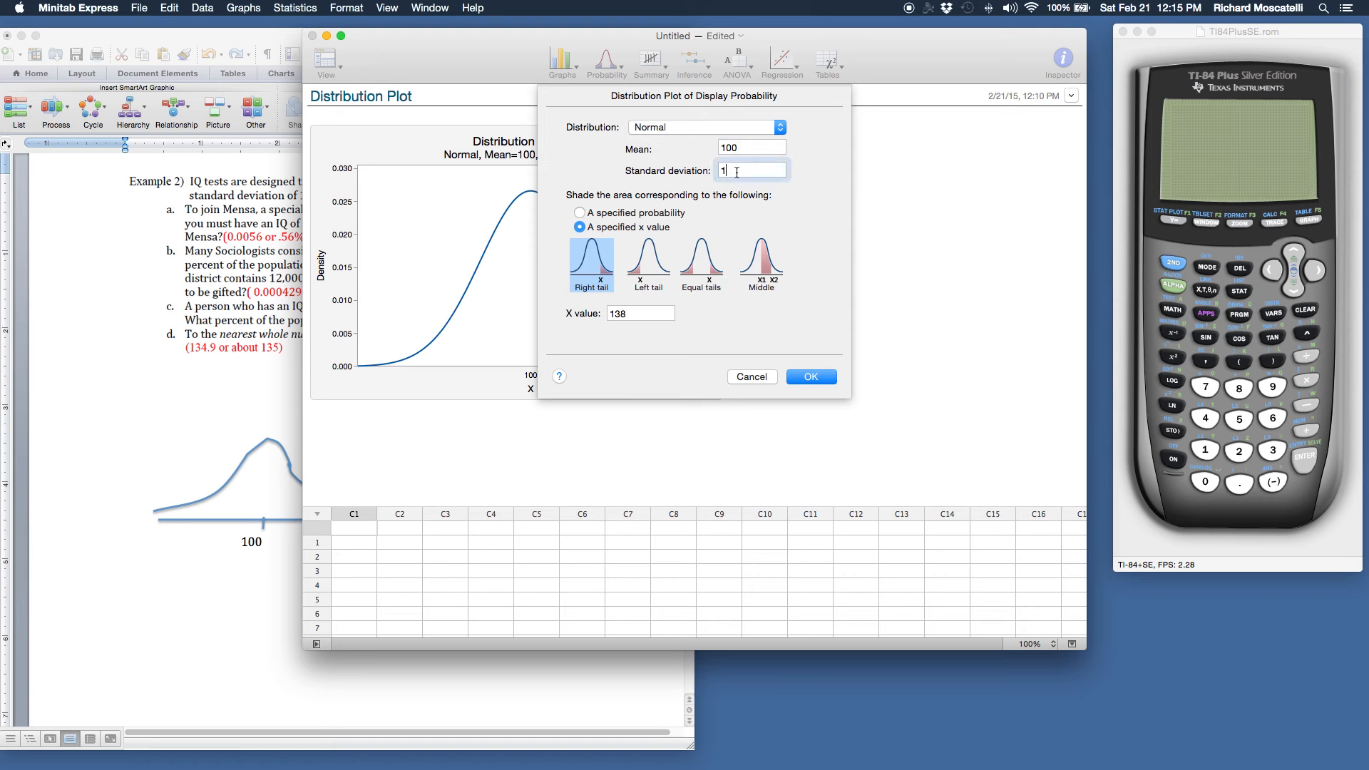
text(5)
click(821, 378)
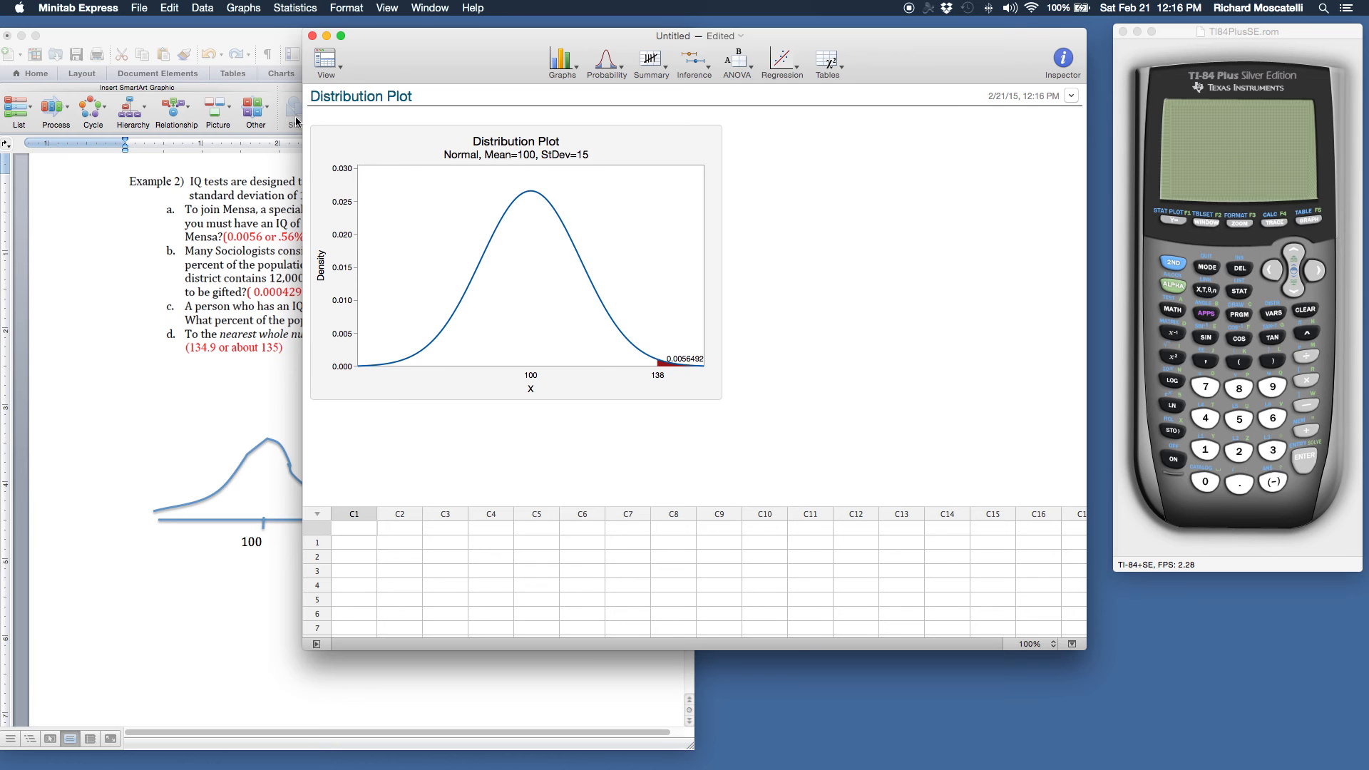
Consult the IQ problem in Word, then set up another Display Probability plot in Minitab Express with mean 100 and standard deviation 15
click(189, 225)
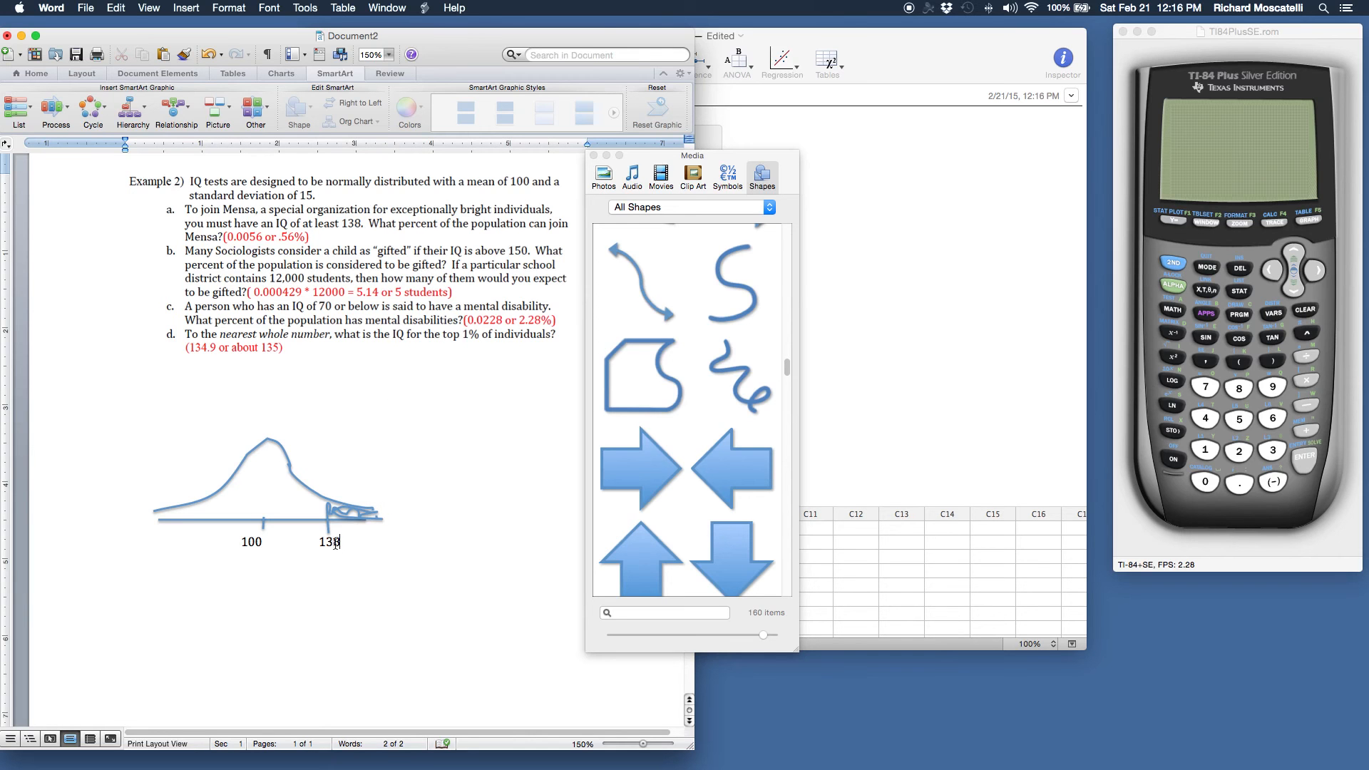
click(1036, 221)
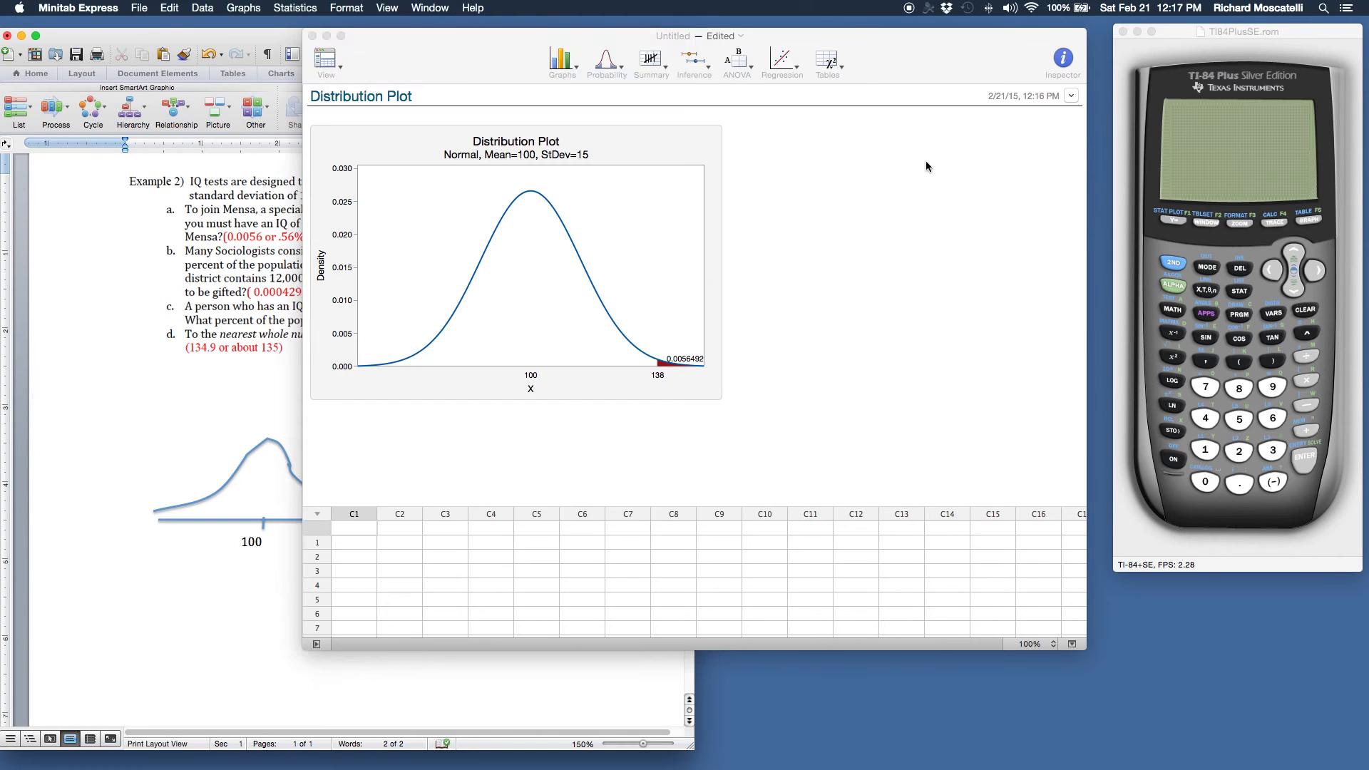
click(612, 67)
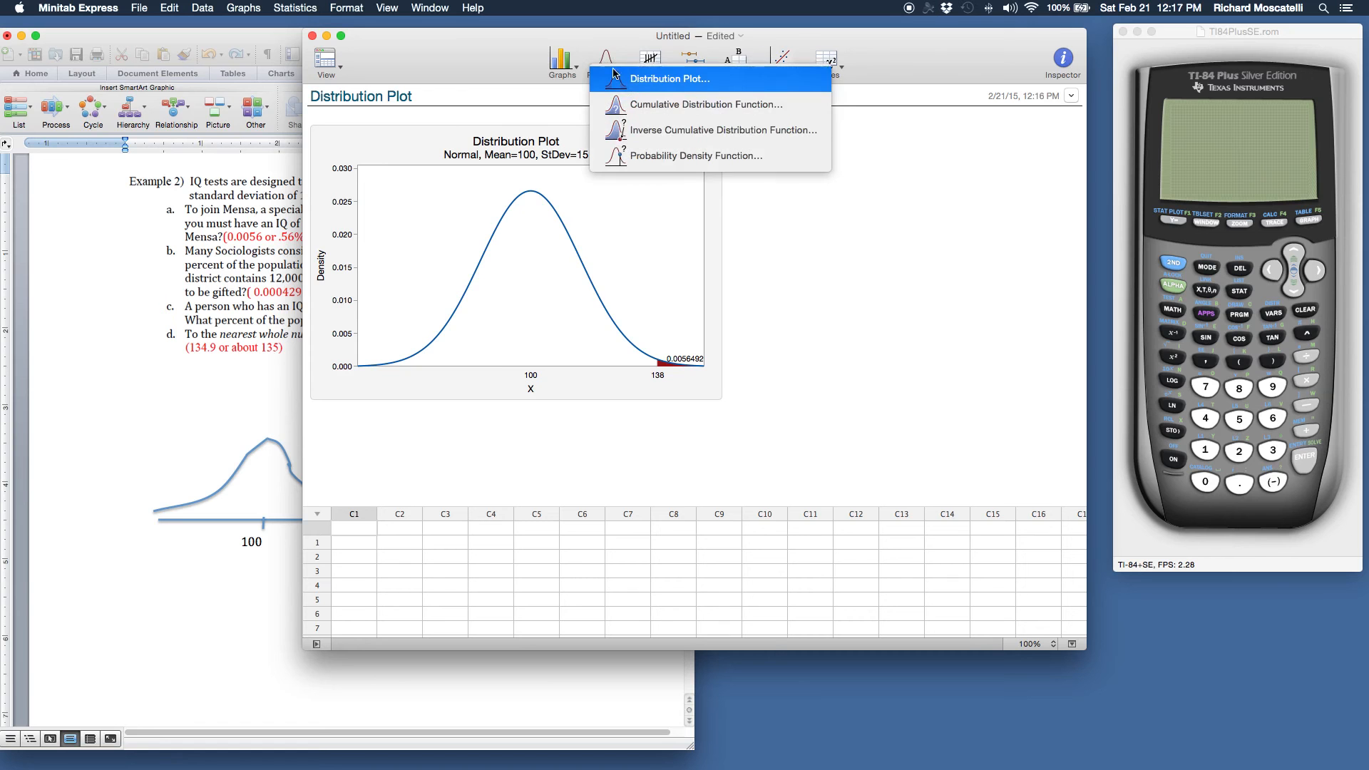
click(640, 84)
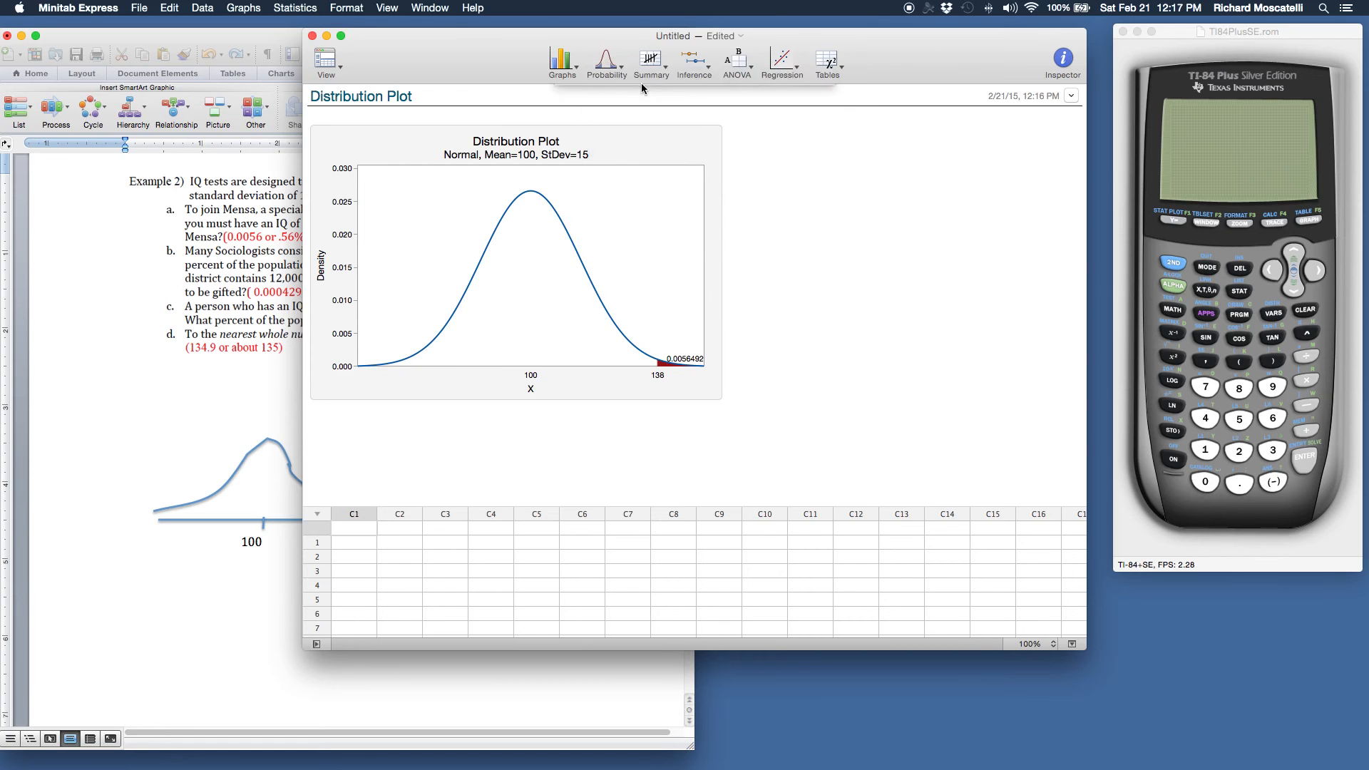
click(797, 146)
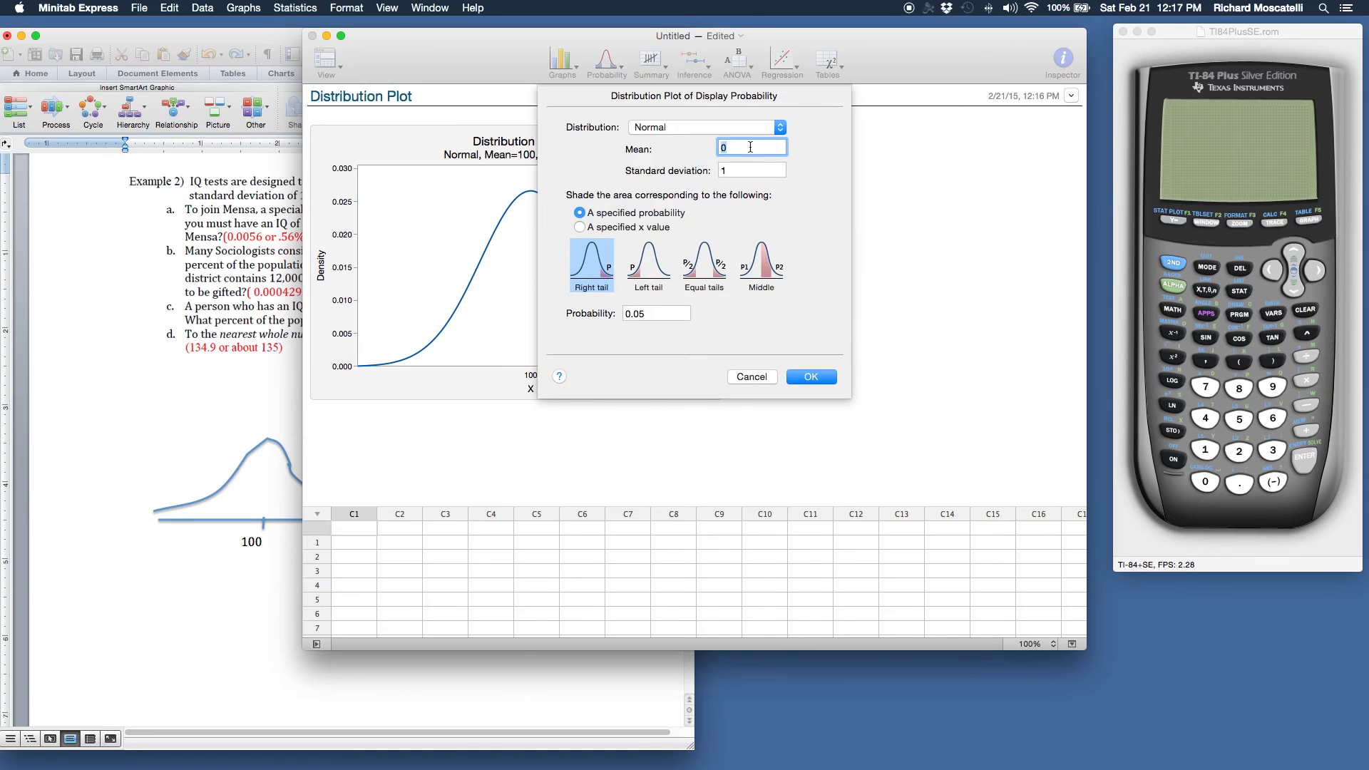
text(100)
key(Tab)
text(15)
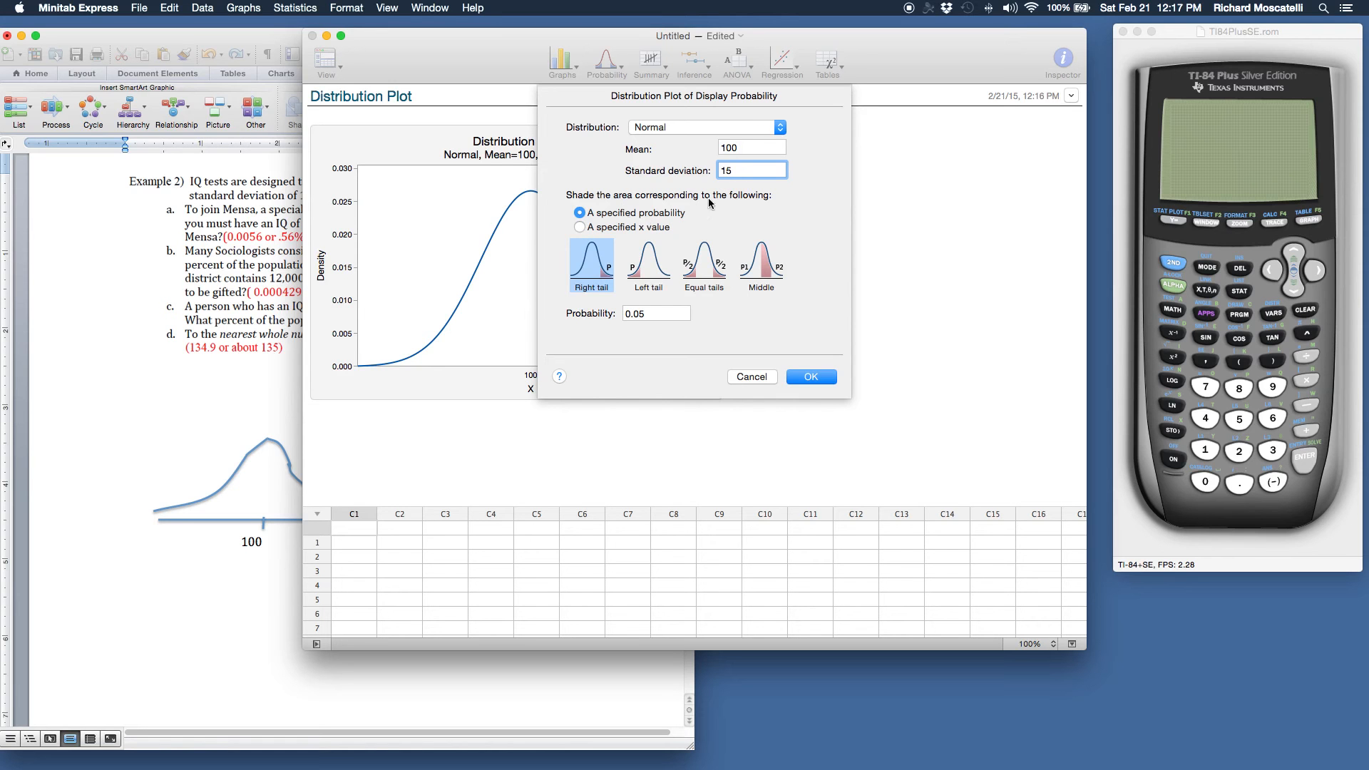
Shade the right tail from a specified x value of 150 and generate the plot
click(579, 228)
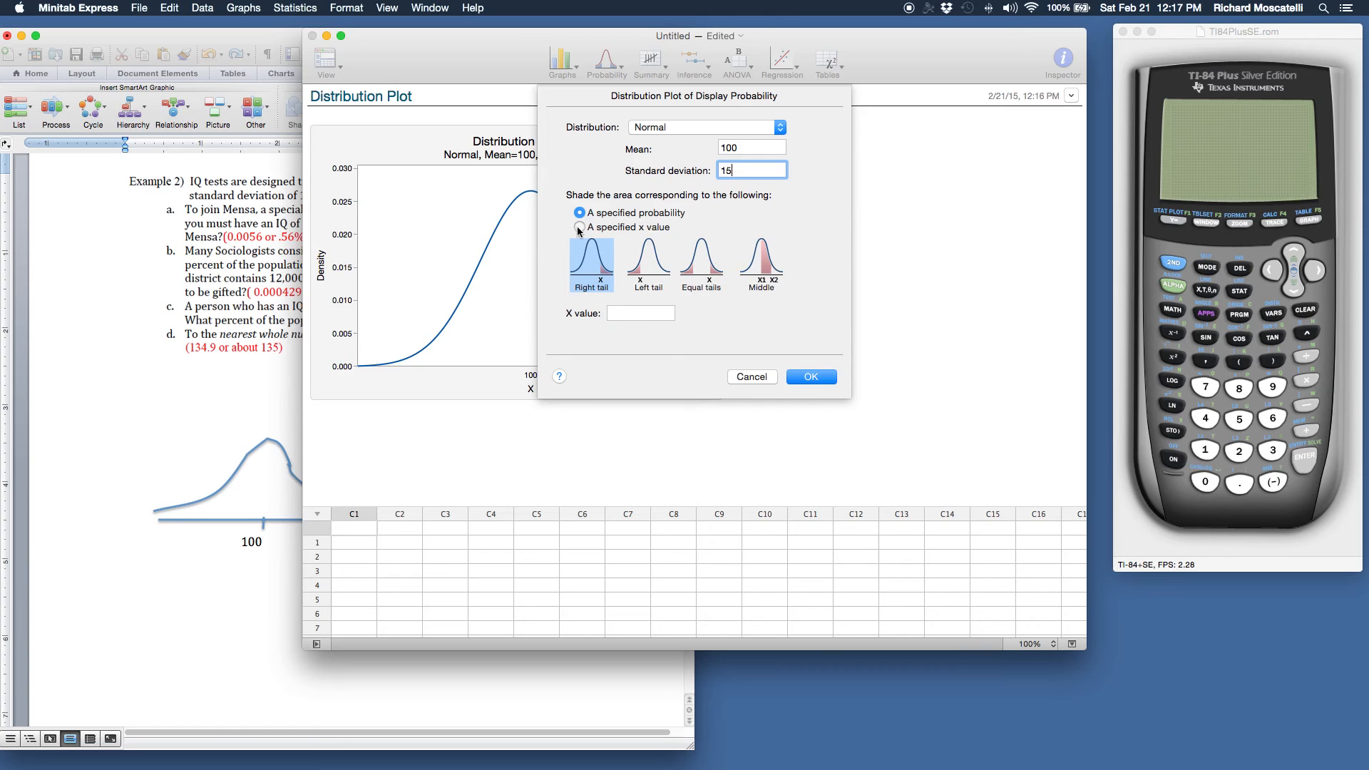
click(612, 313)
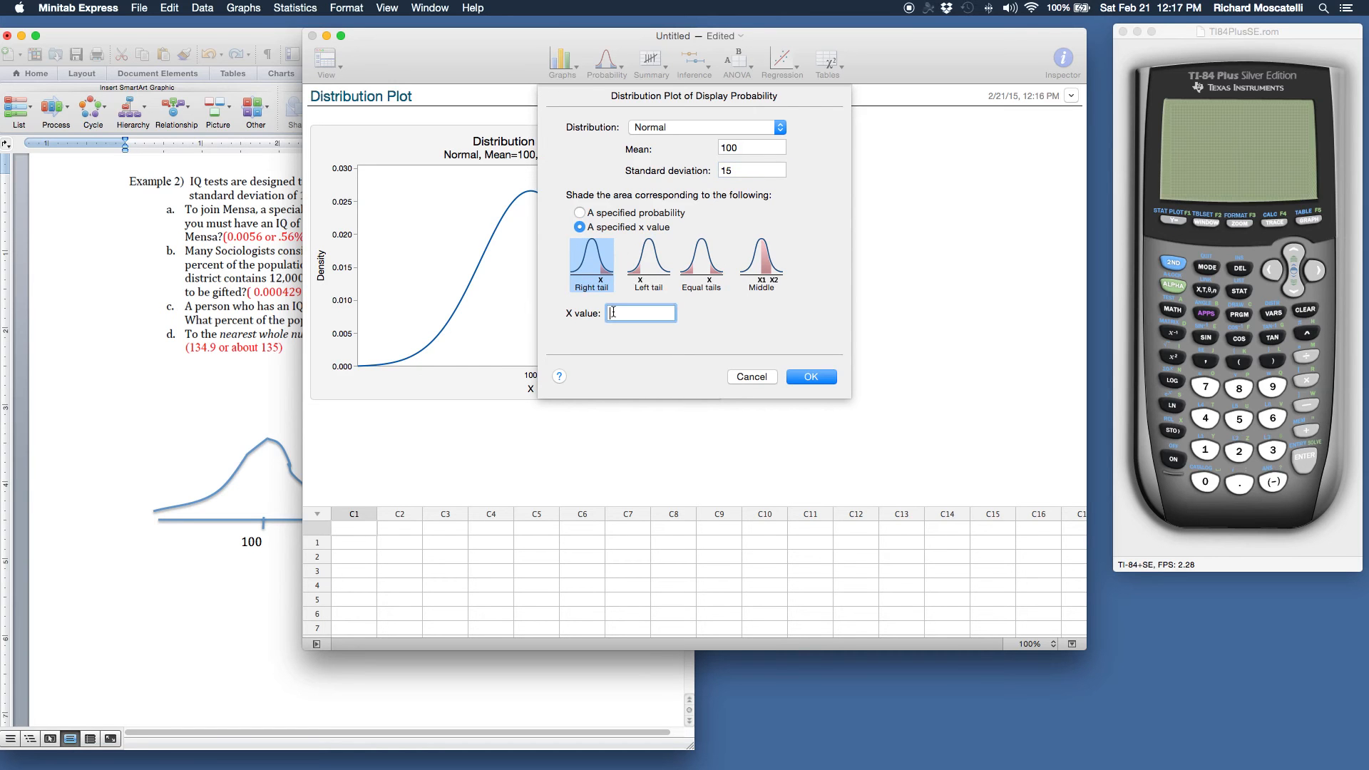
text(15)
text(8)
click(809, 377)
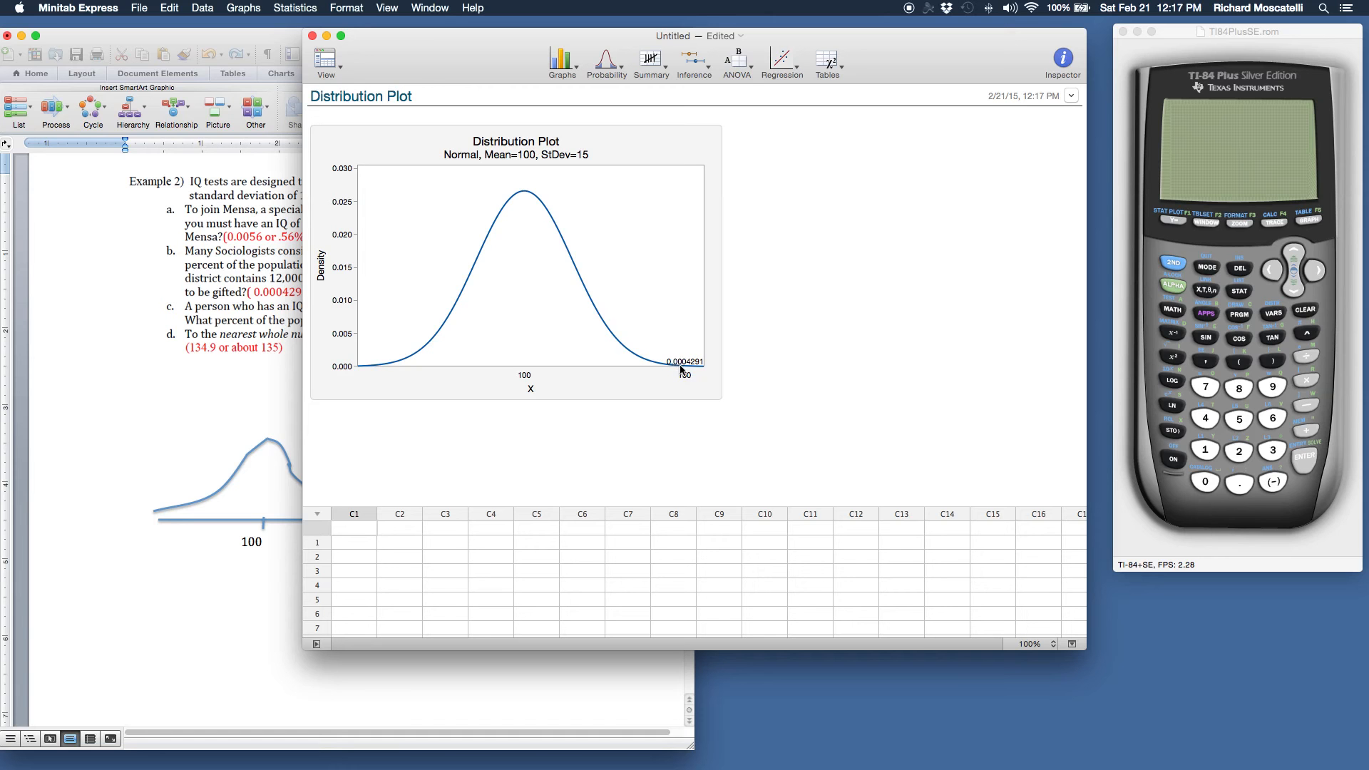
Check questions b and c in Word, then begin a Display Probability plot in Minitab Express with mean 100 and standard deviation 15
click(266, 326)
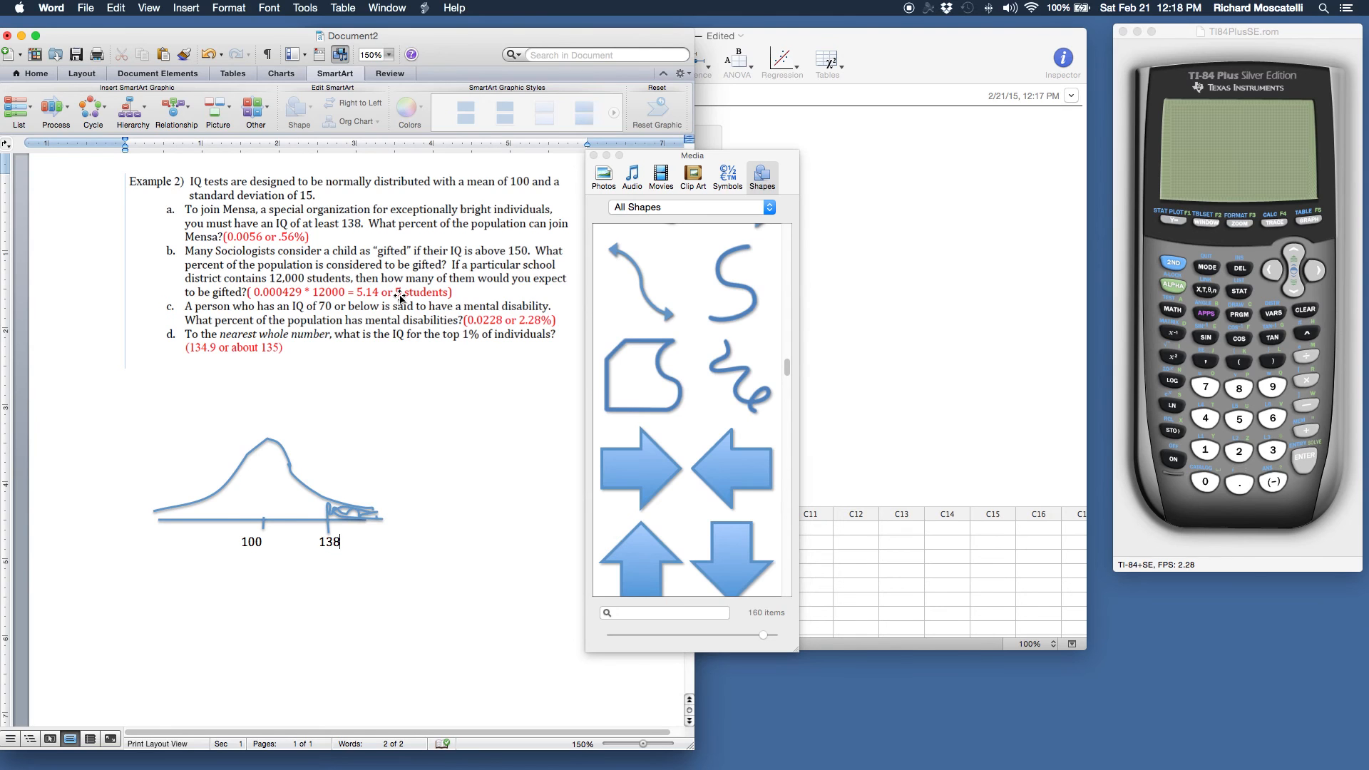
click(870, 276)
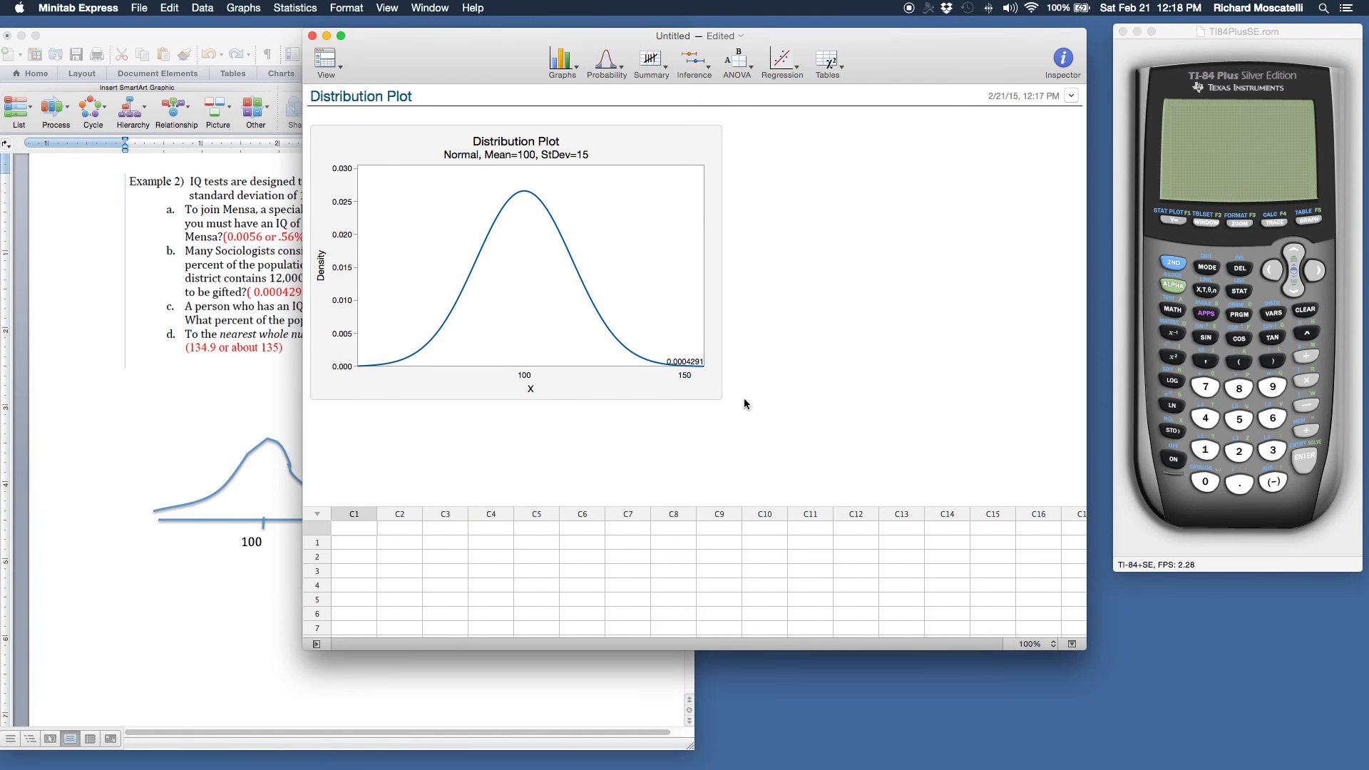
click(227, 322)
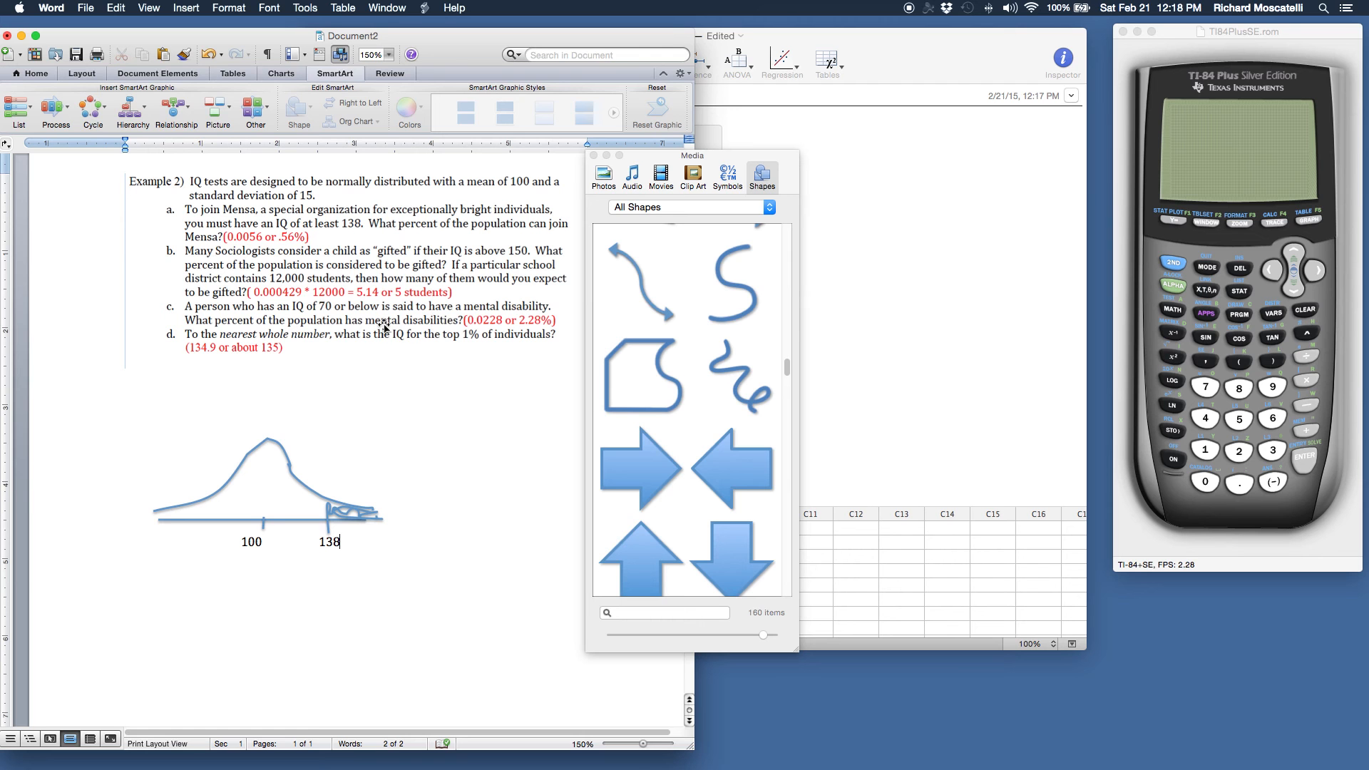
click(891, 323)
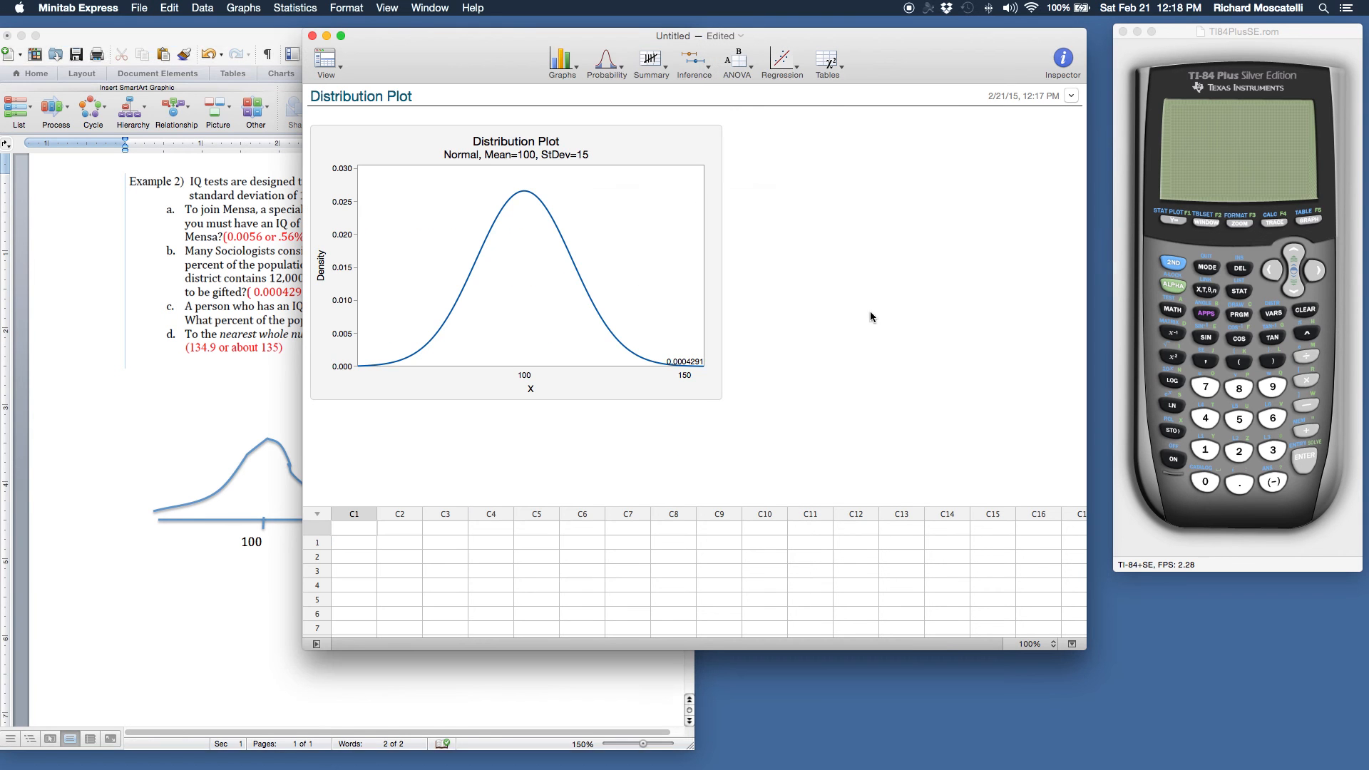
click(608, 62)
click(652, 87)
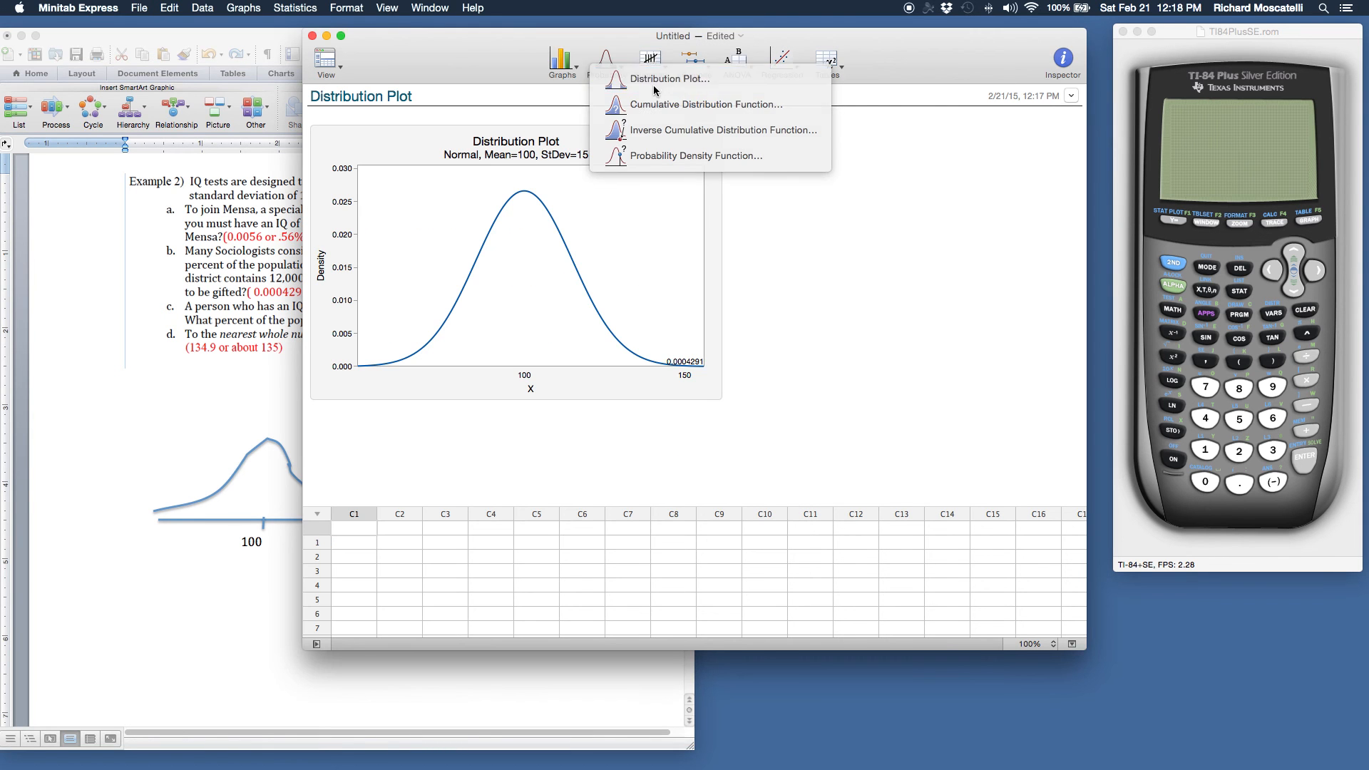
click(796, 153)
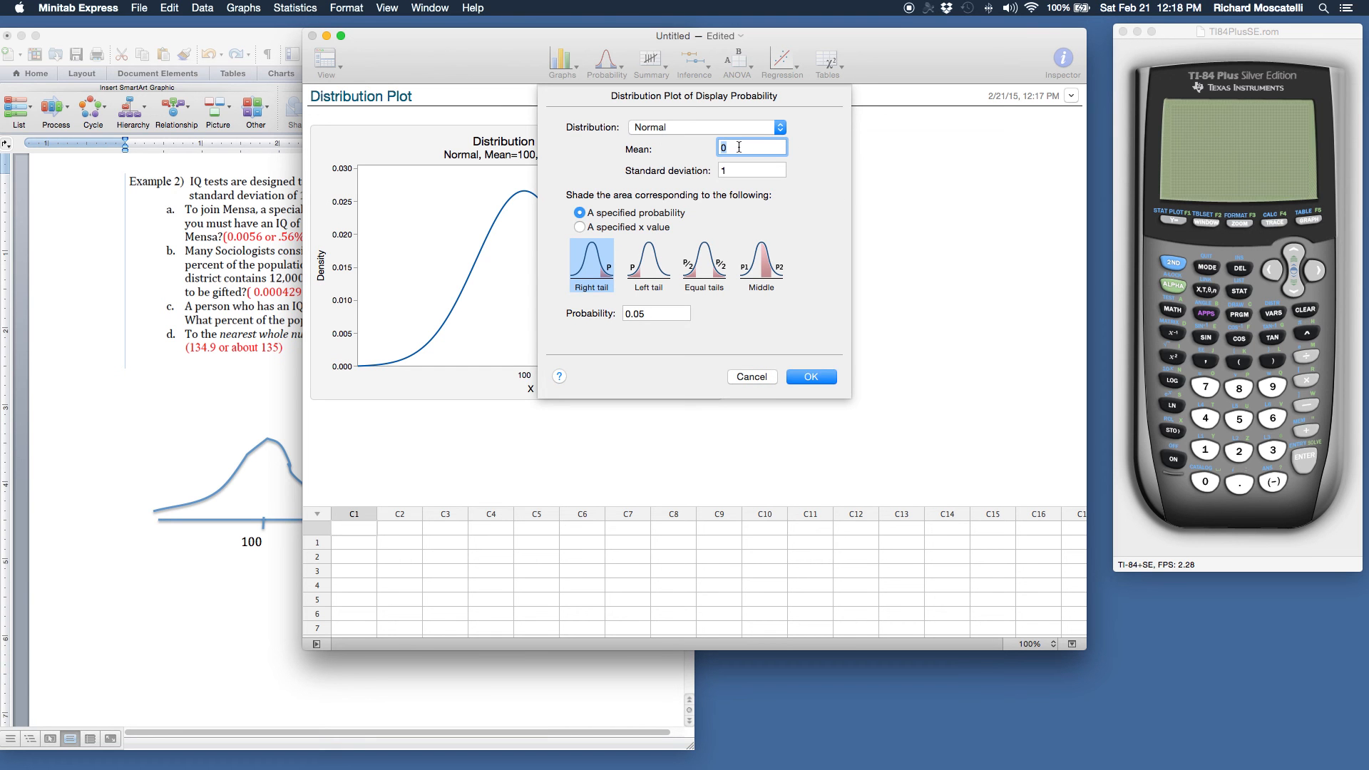
click(734, 169)
Shade the left tail up to a specified x value of 70 and generate the plot
click(581, 227)
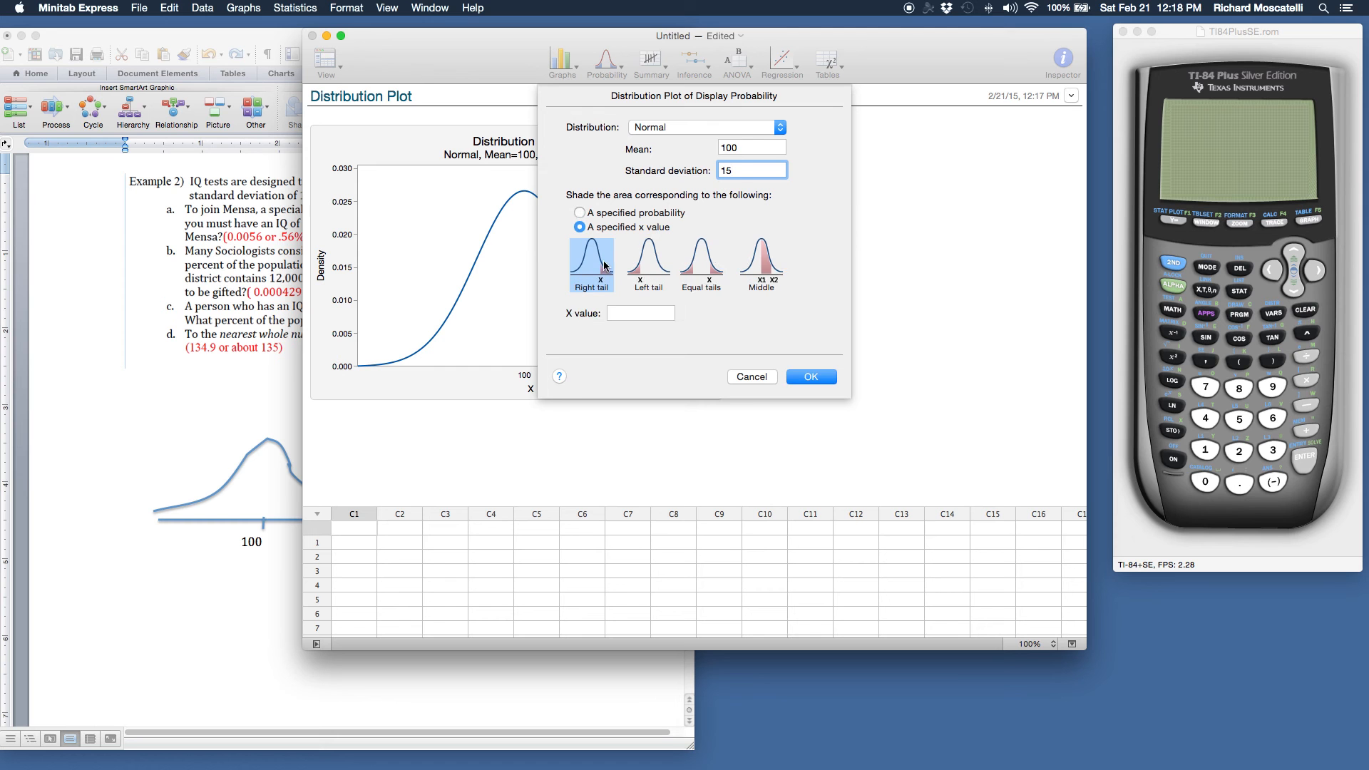
click(648, 278)
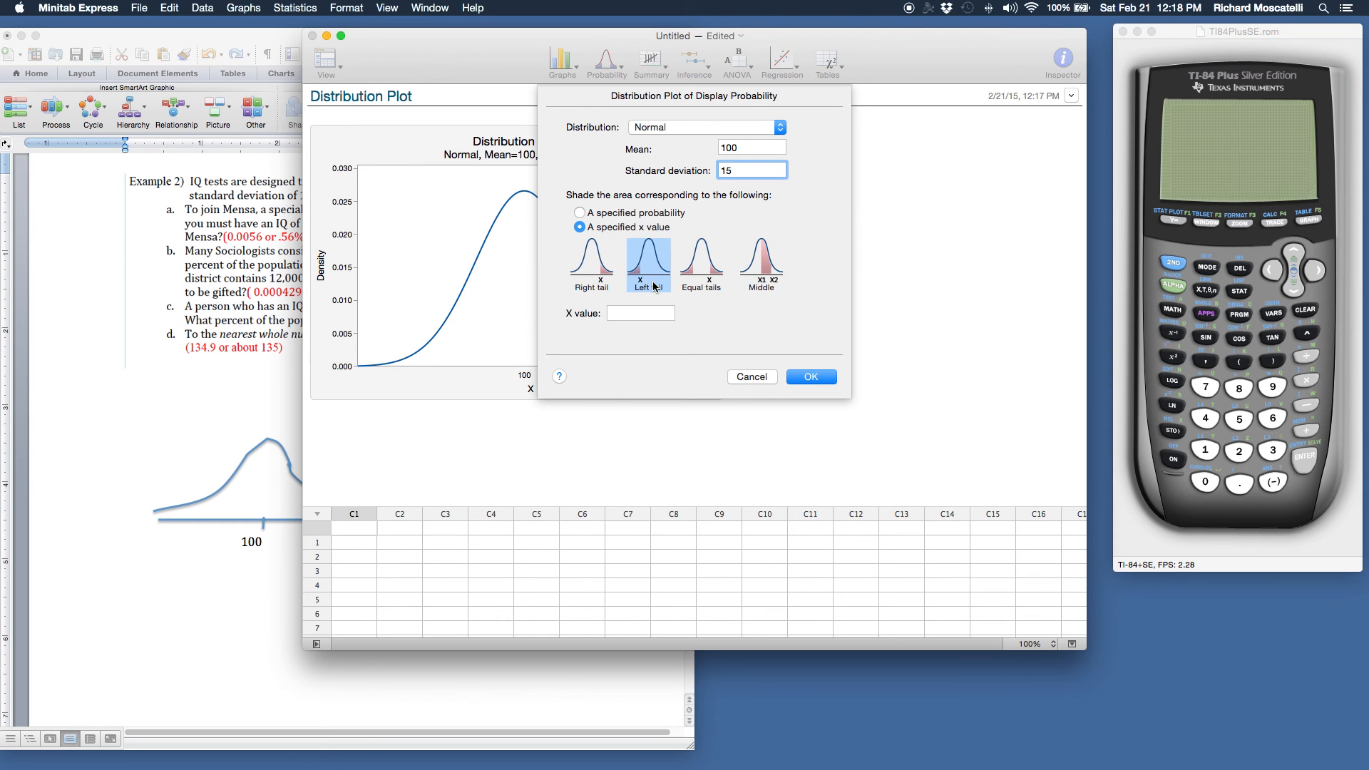
click(635, 315)
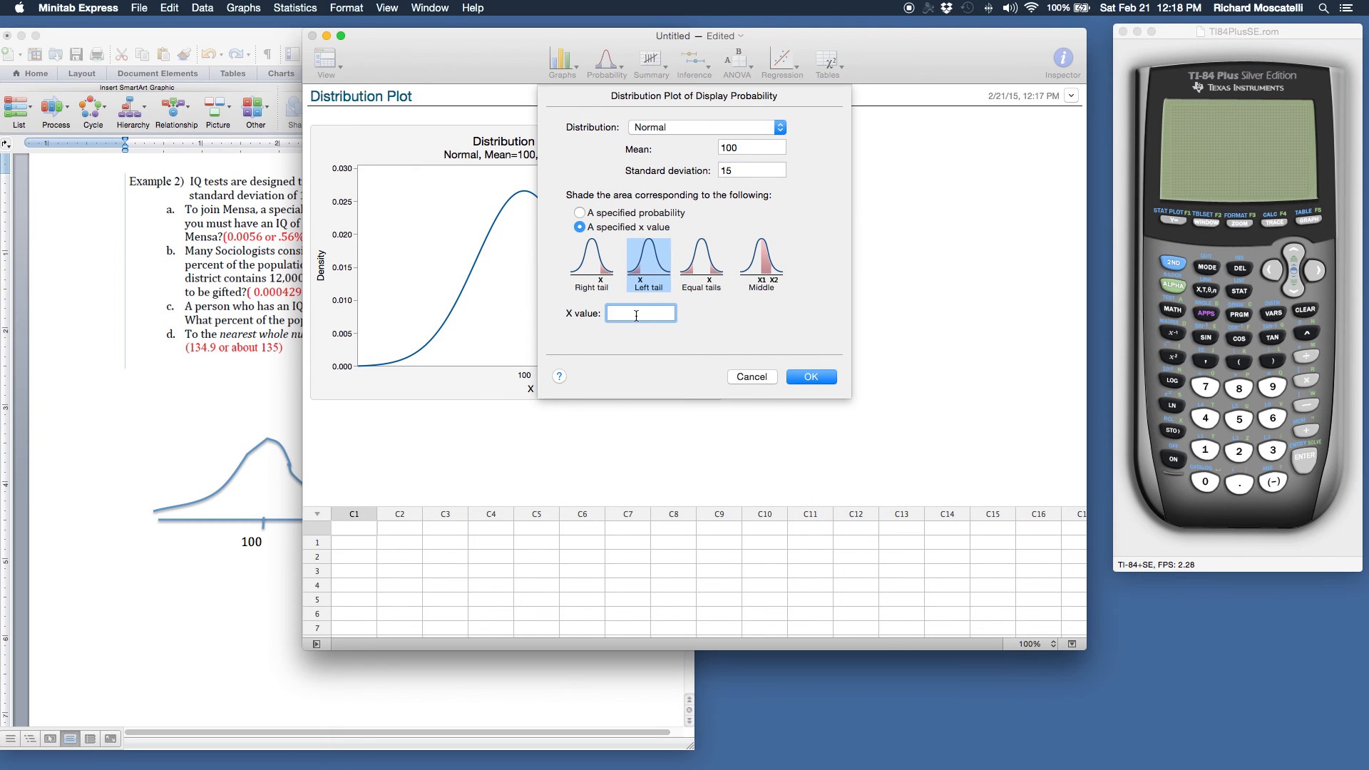
drag(458, 37, 481, 55)
text(70)
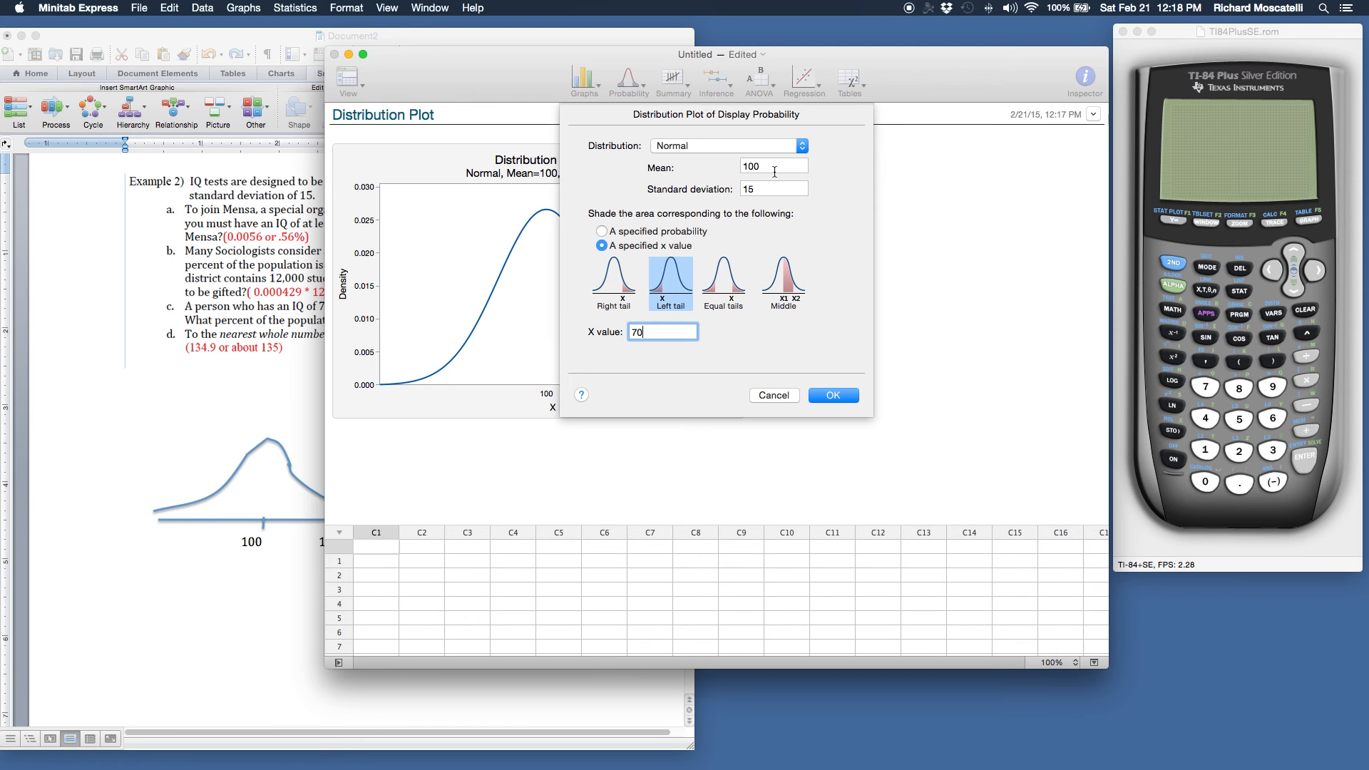
click(829, 400)
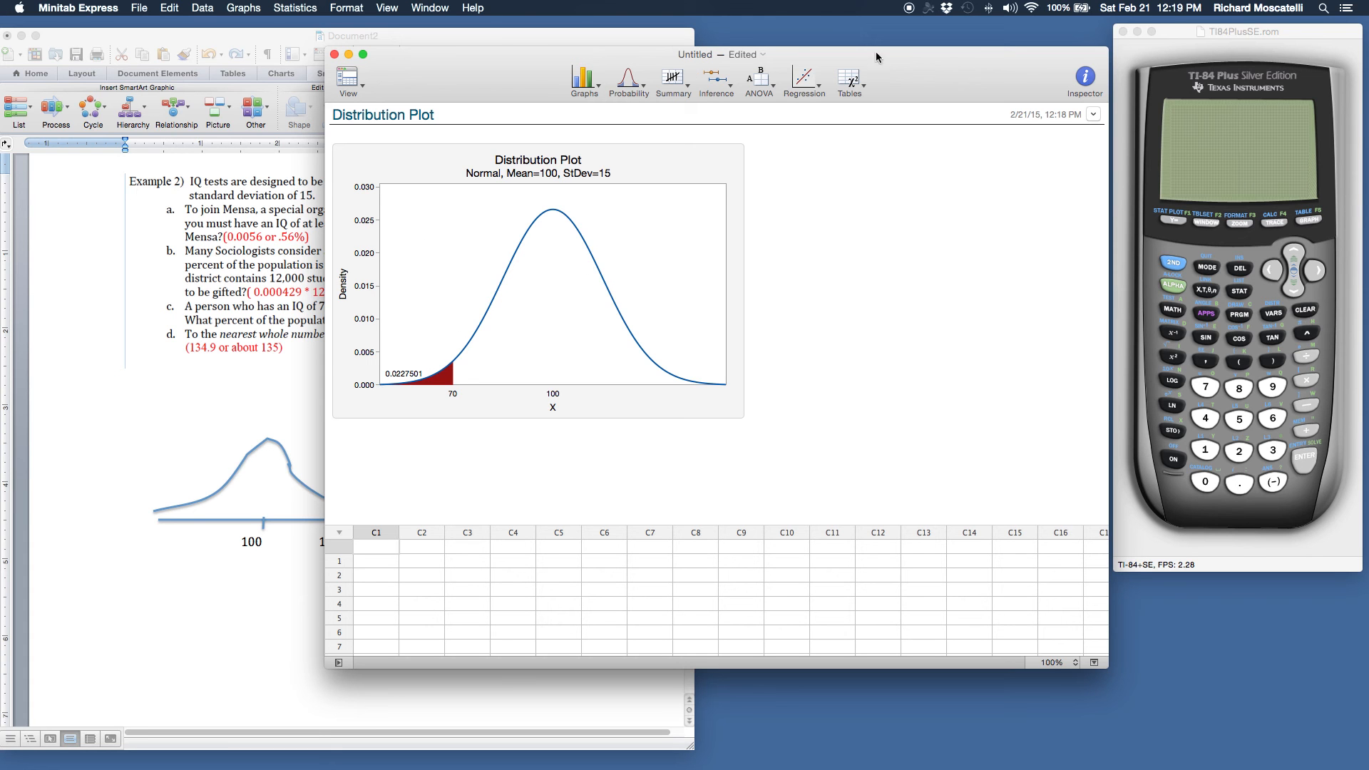
Switch to the TI-84 Plus emulator in WabbitEmu, place it beside the distribution plot, turn it on and clear its screen
drag(882, 61, 734, 55)
drag(1270, 34, 815, 40)
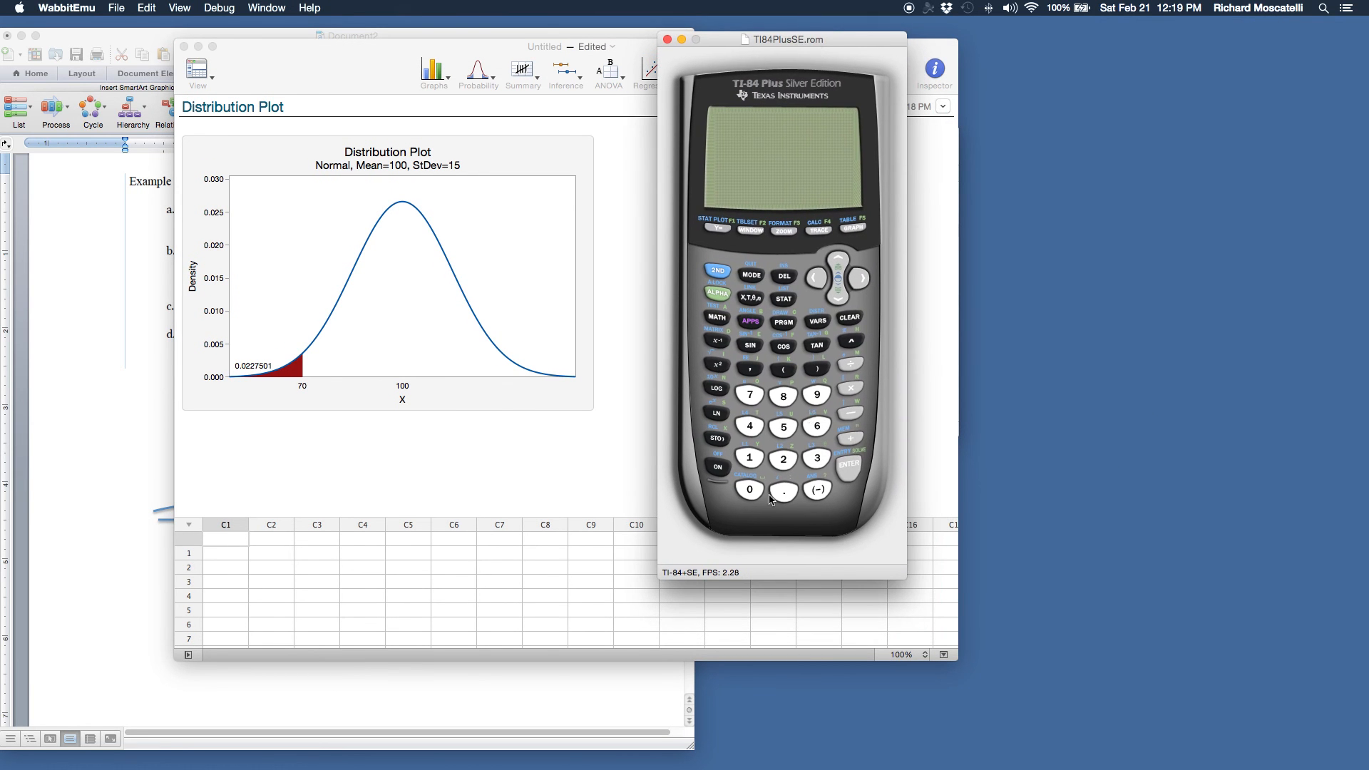
click(719, 472)
click(843, 316)
click(781, 302)
click(718, 469)
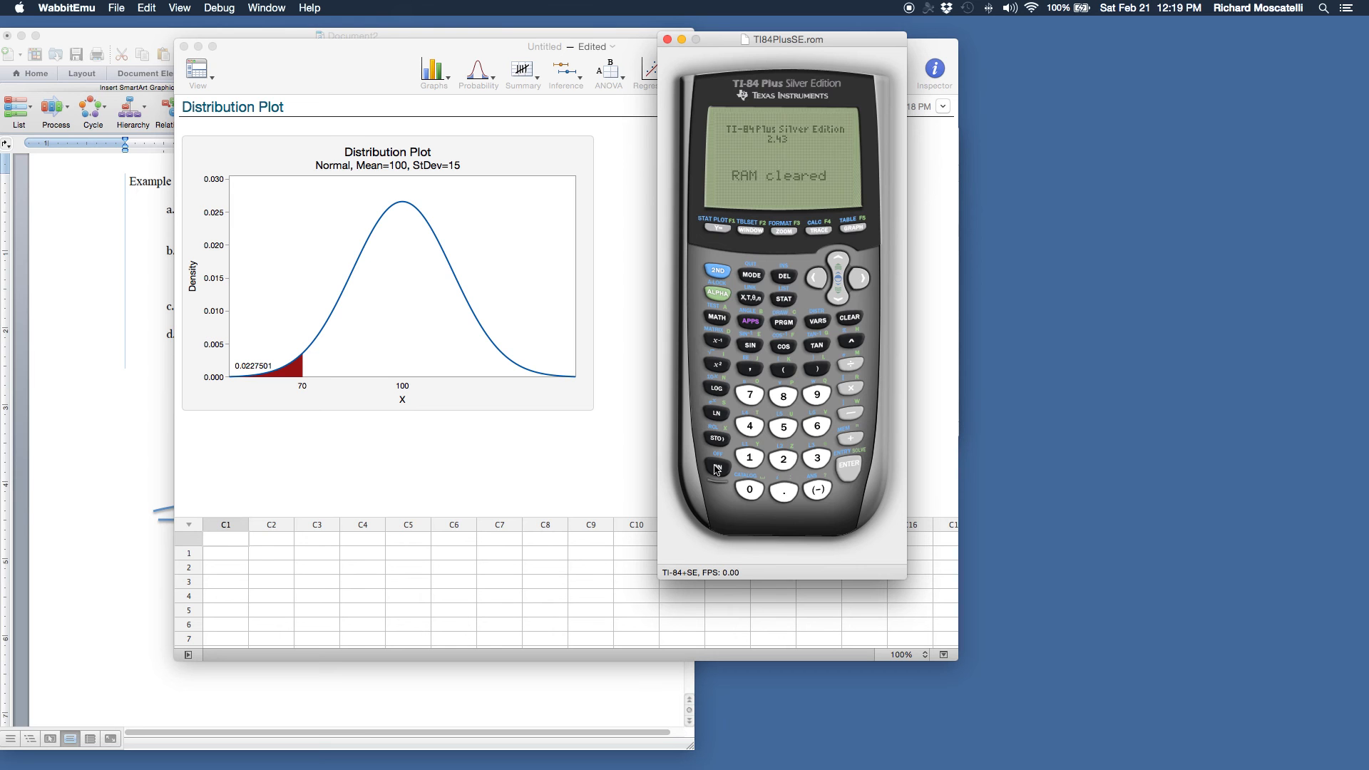
click(849, 319)
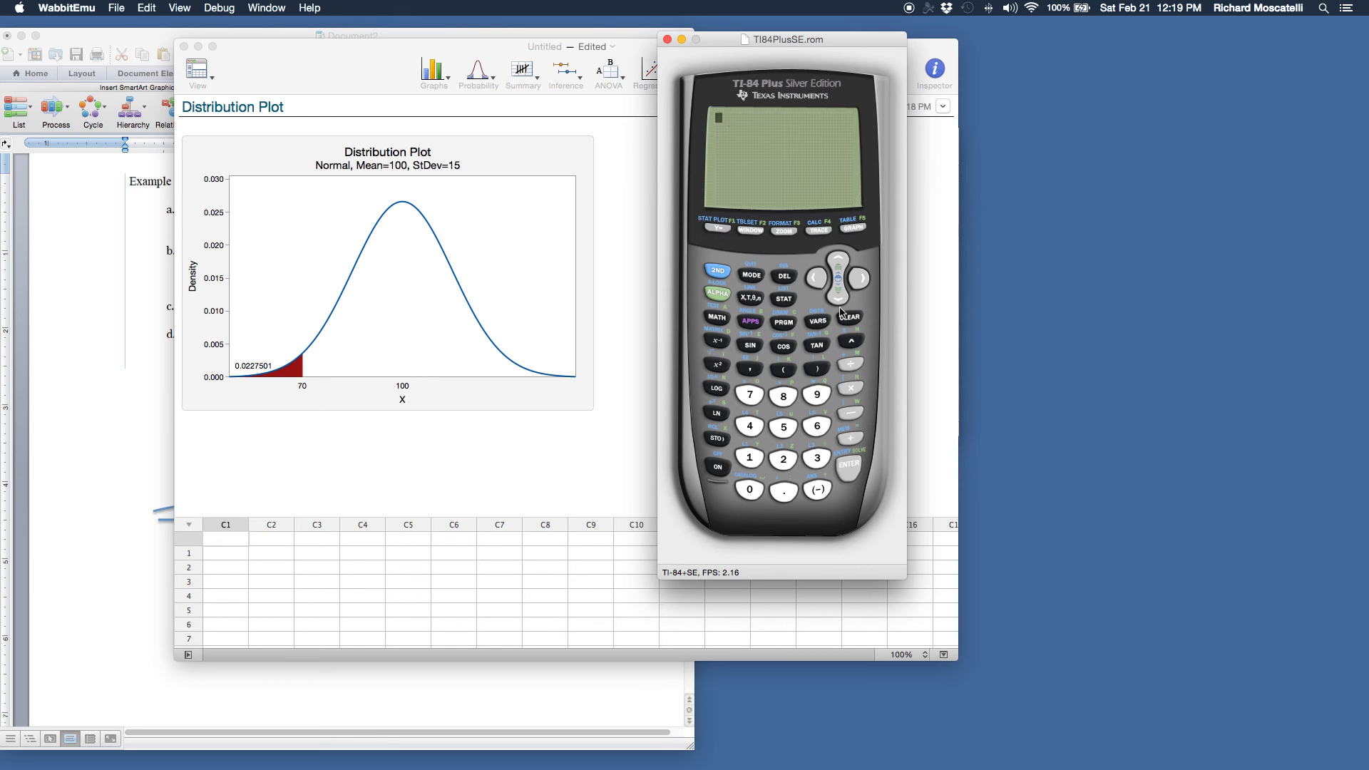
Insert the normalcdf( function from the calculator's distribution functions onto the home screen
click(721, 273)
click(820, 323)
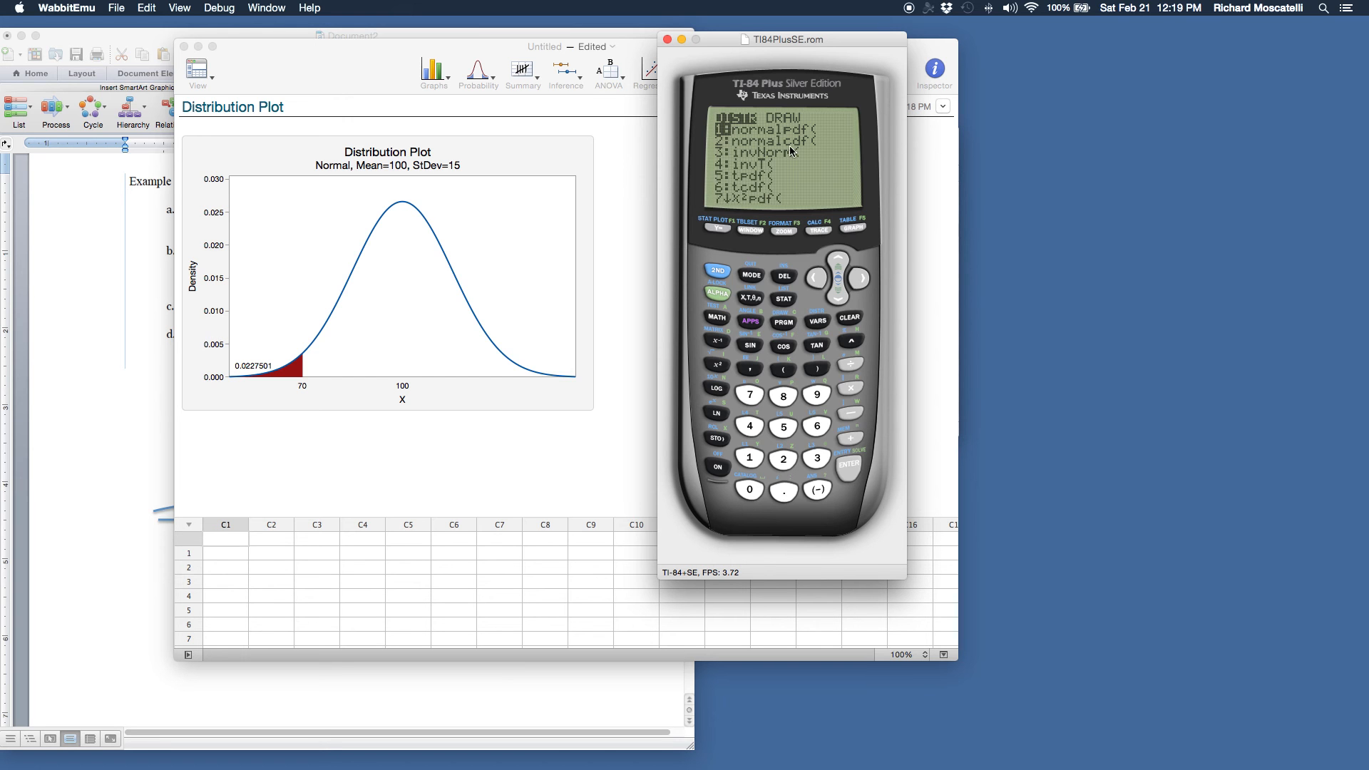
click(834, 293)
click(849, 468)
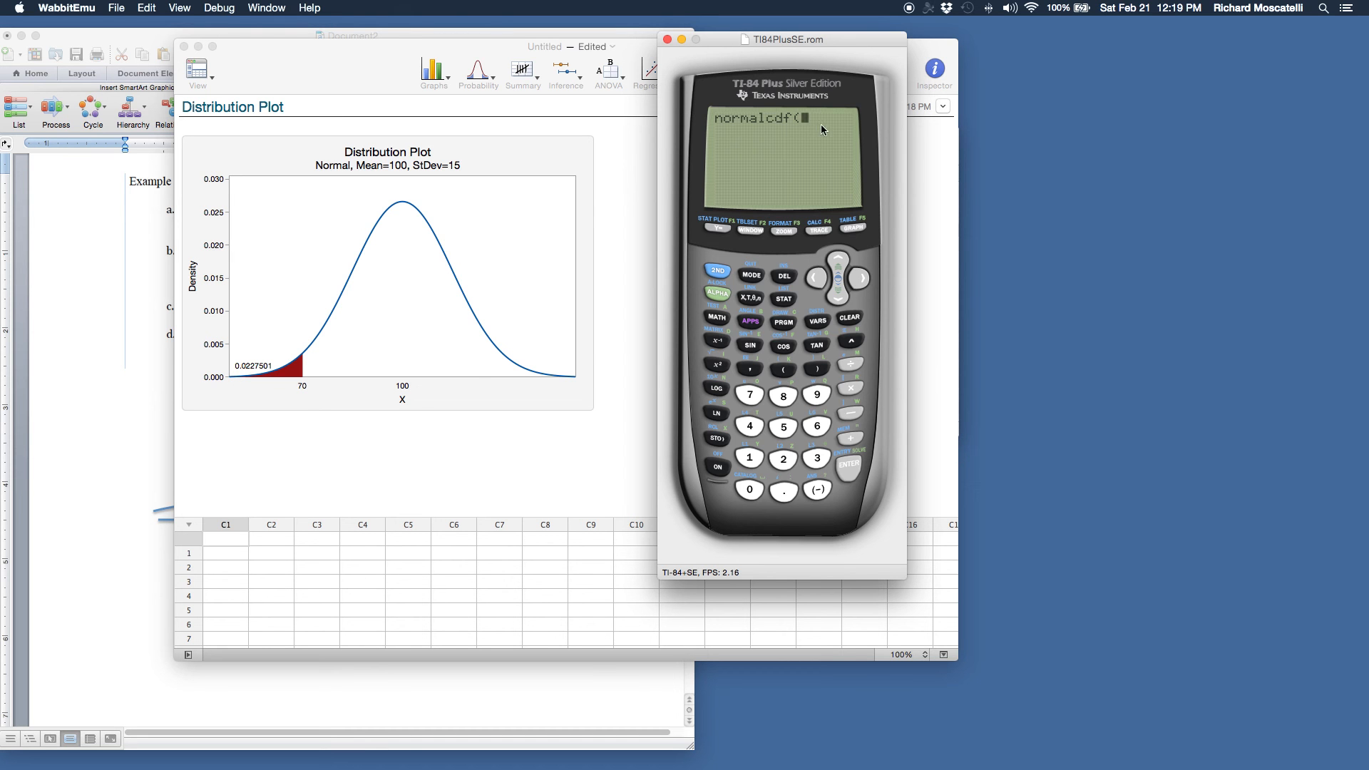
Complete and evaluate normalcdf on the TI-84 with lower bound 0, upper bound 70, mean 100 and standard deviation 15
click(750, 489)
click(749, 369)
click(750, 405)
click(749, 489)
click(750, 369)
click(756, 459)
click(751, 489)
click(750, 489)
click(751, 367)
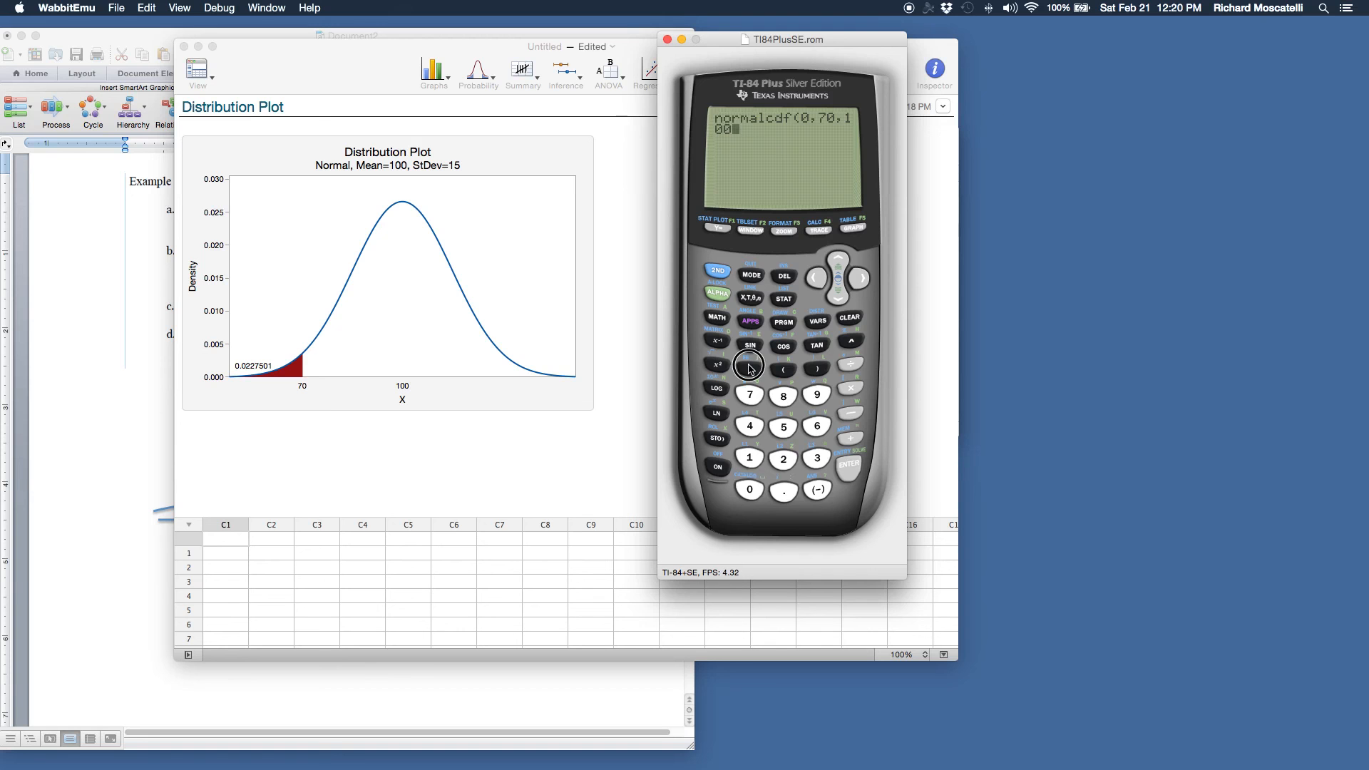
click(756, 458)
click(783, 427)
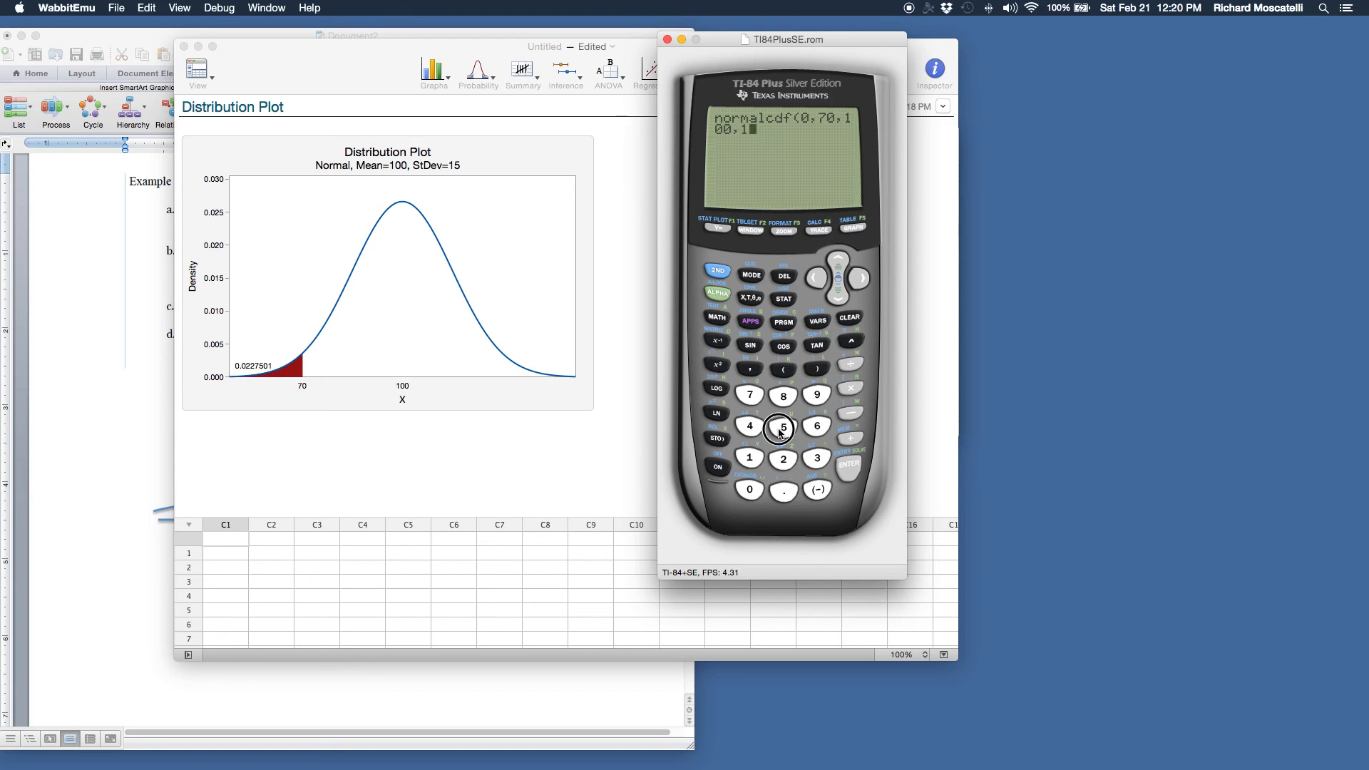
click(818, 369)
click(847, 460)
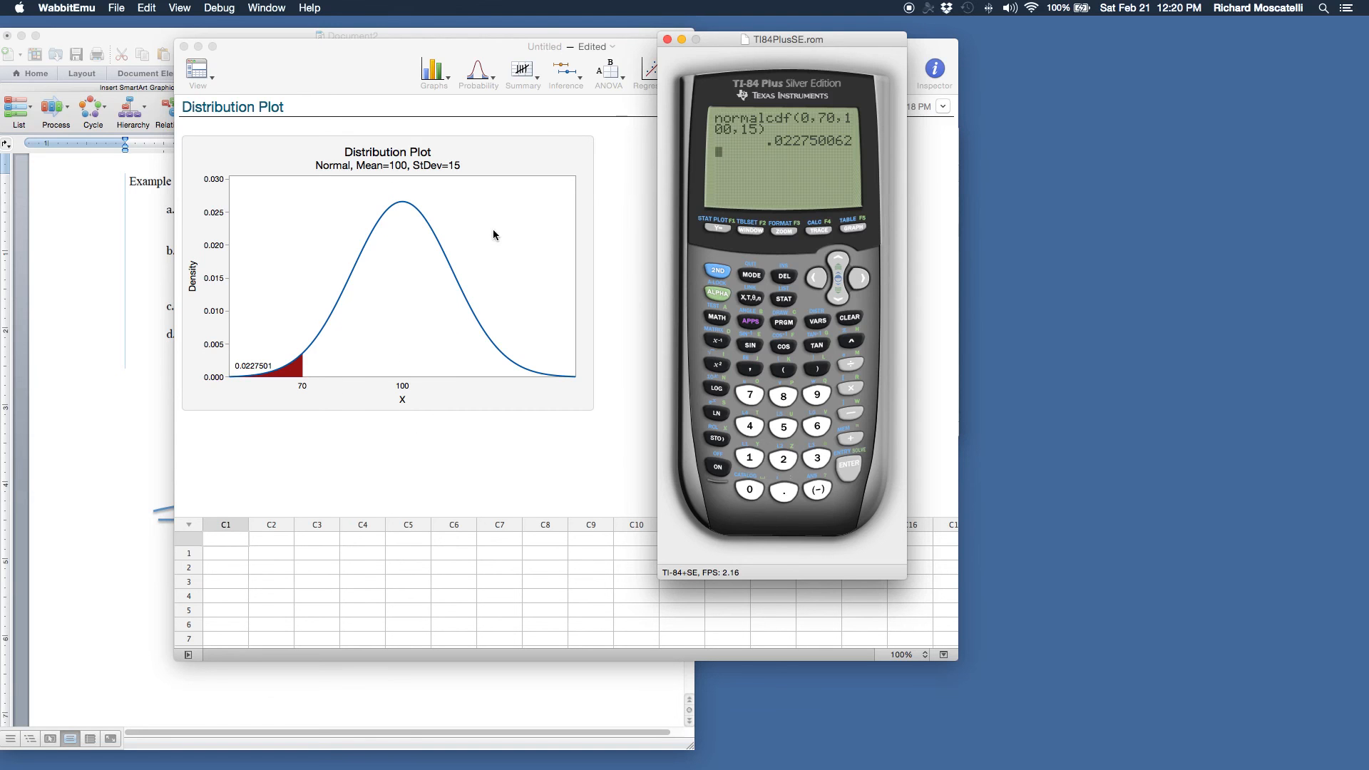
Check question d about the top 1% of IQs in the Word document, then return to Minitab Express
click(480, 71)
click(479, 73)
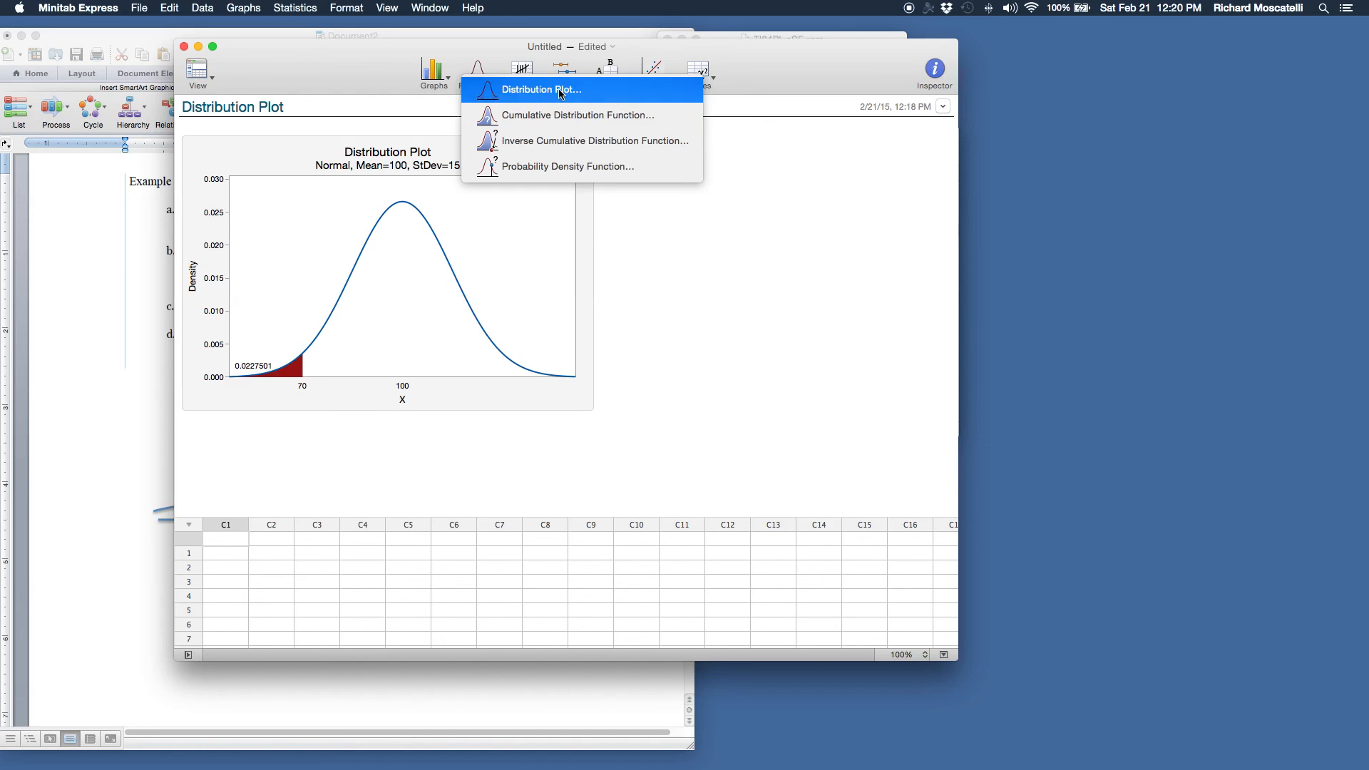
click(100, 448)
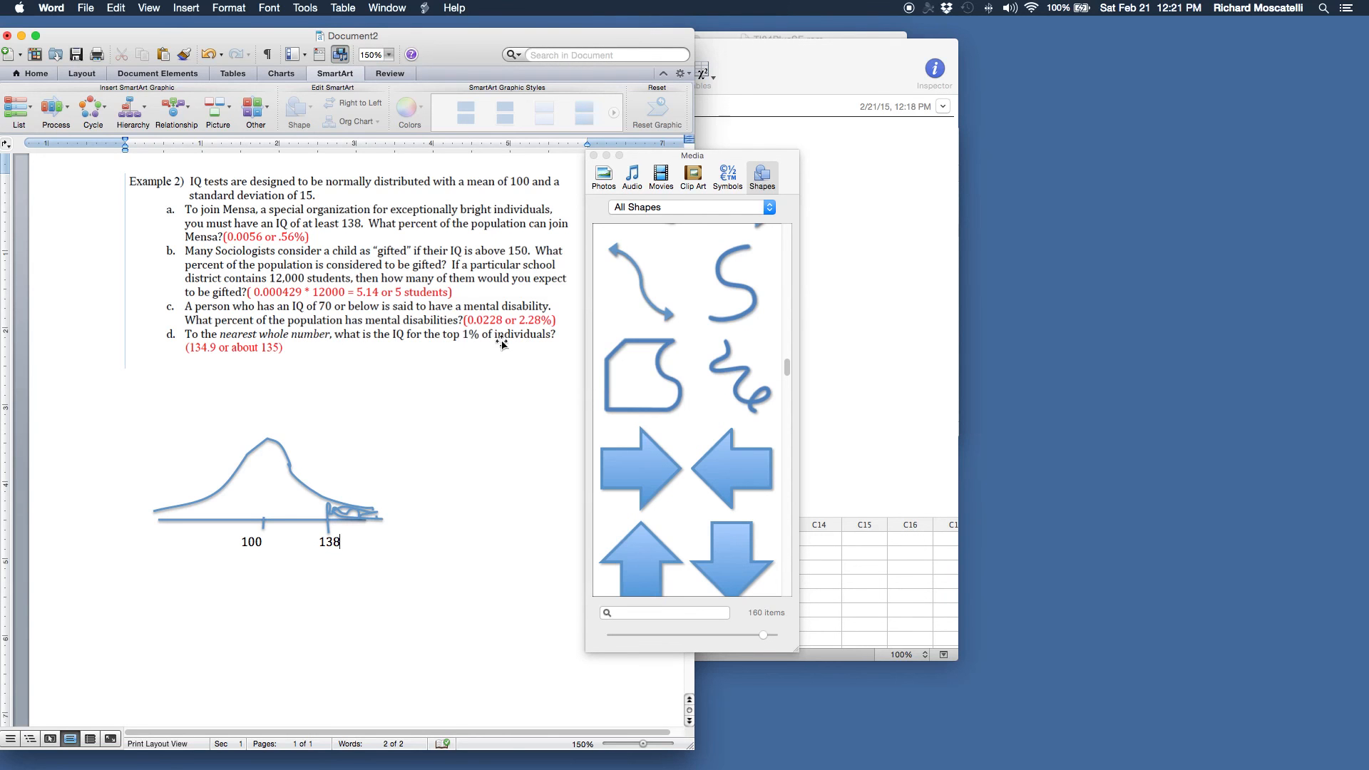
click(865, 345)
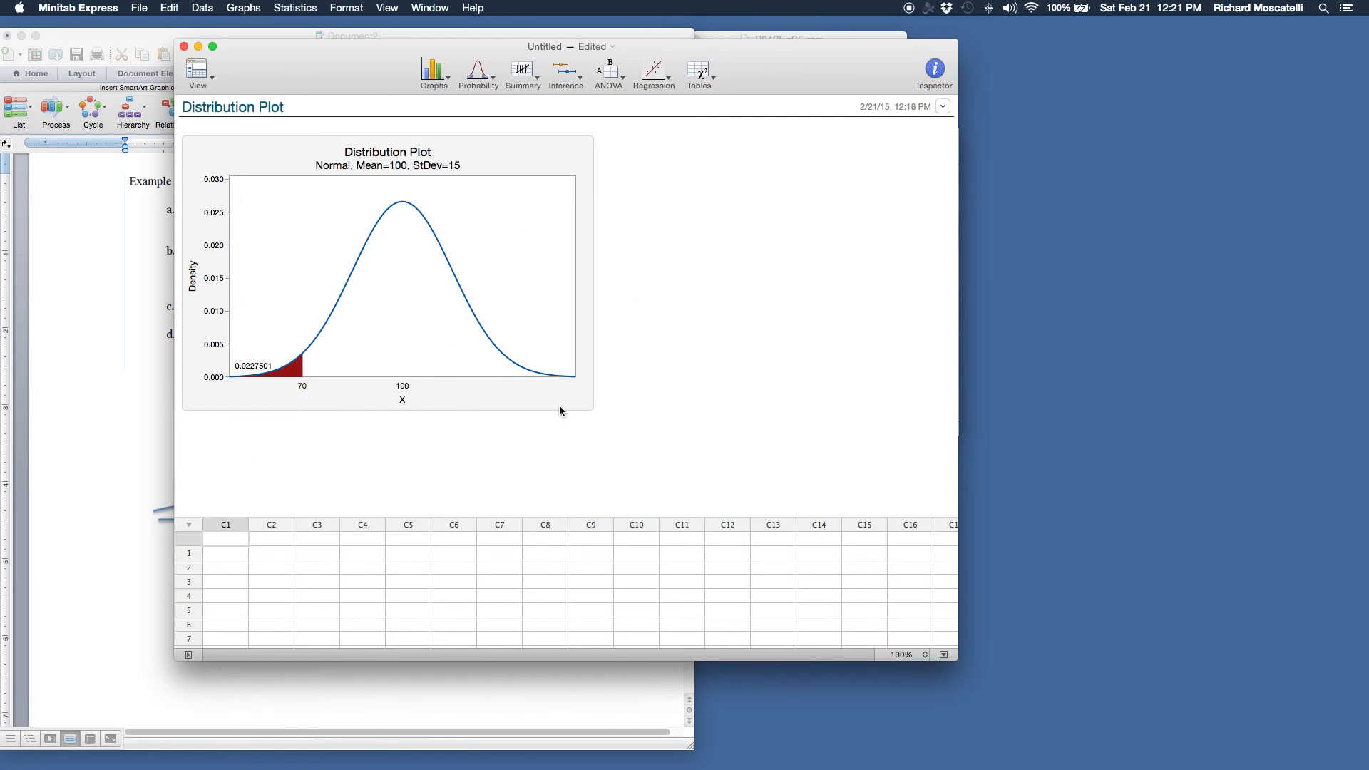
Begin a Display Probability distribution plot for a normal distribution with mean 100 and standard deviation 15
click(491, 80)
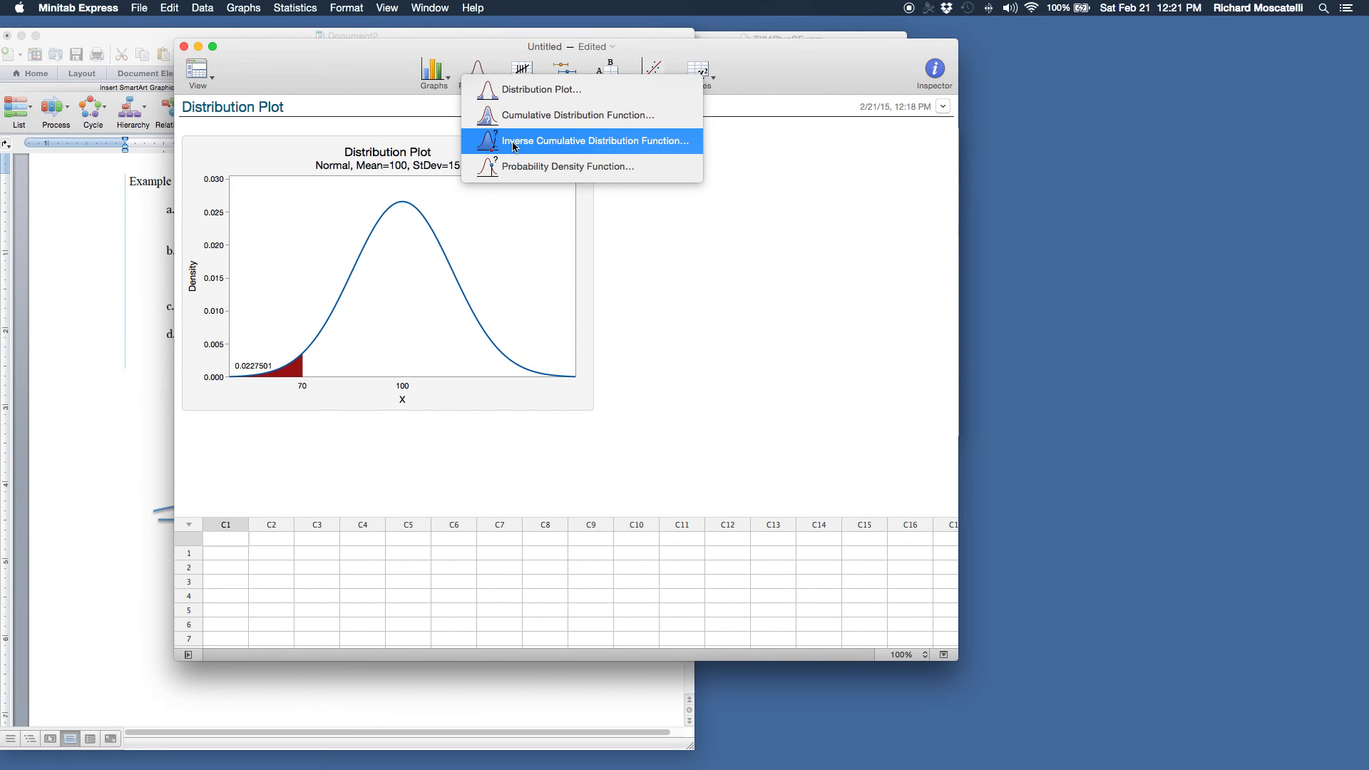
click(507, 92)
click(666, 161)
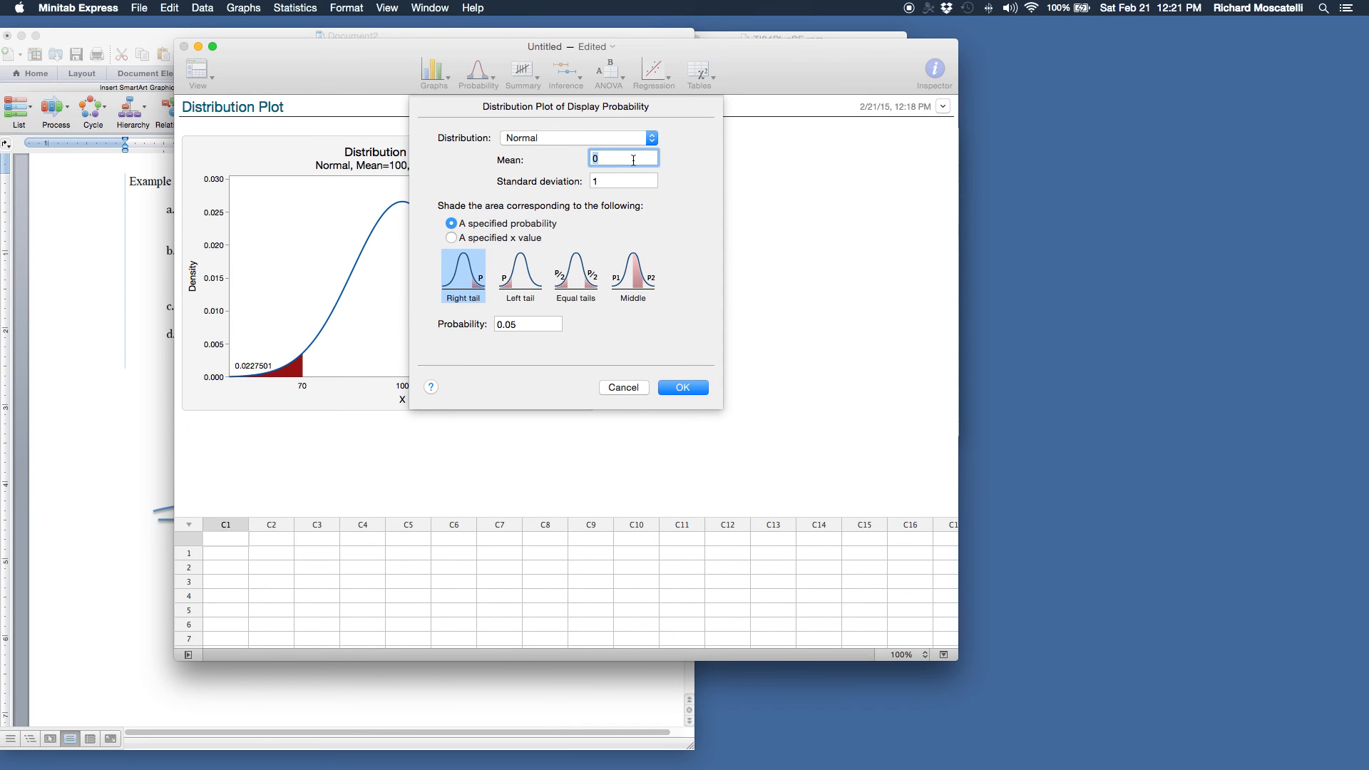
text(100)
click(617, 180)
text(5)
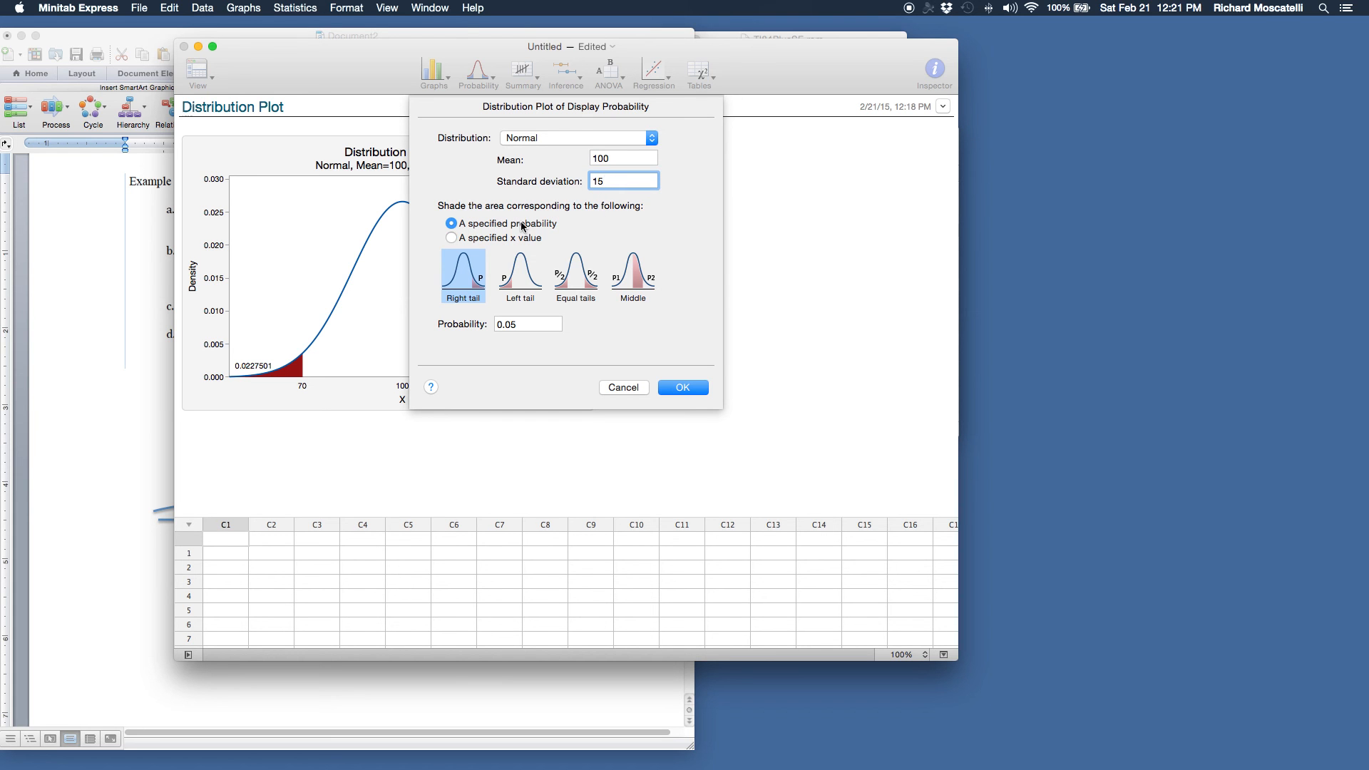
Set the right-tail probability to 0.01, move the Minitab window beside the Word problem text, and generate the plot
drag(495, 325, 525, 328)
text(0)
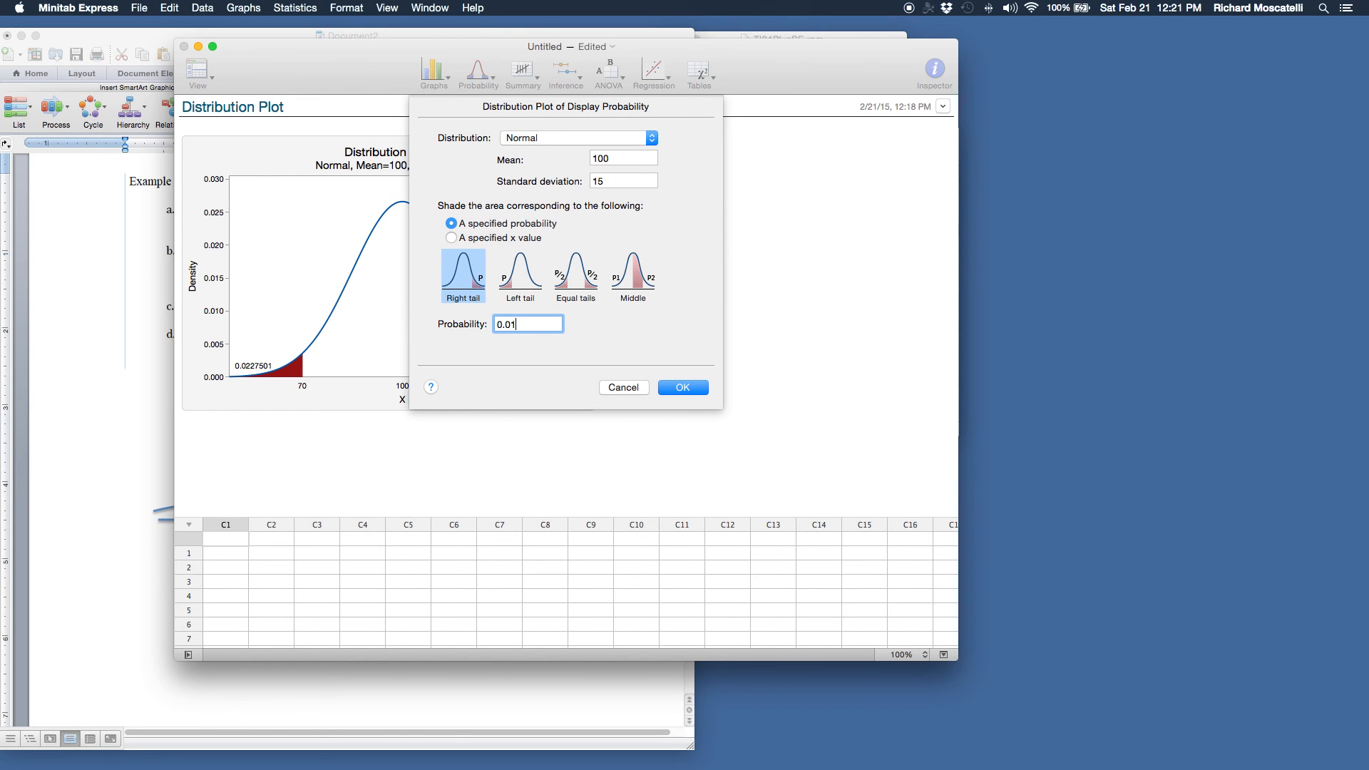
drag(353, 52, 708, 78)
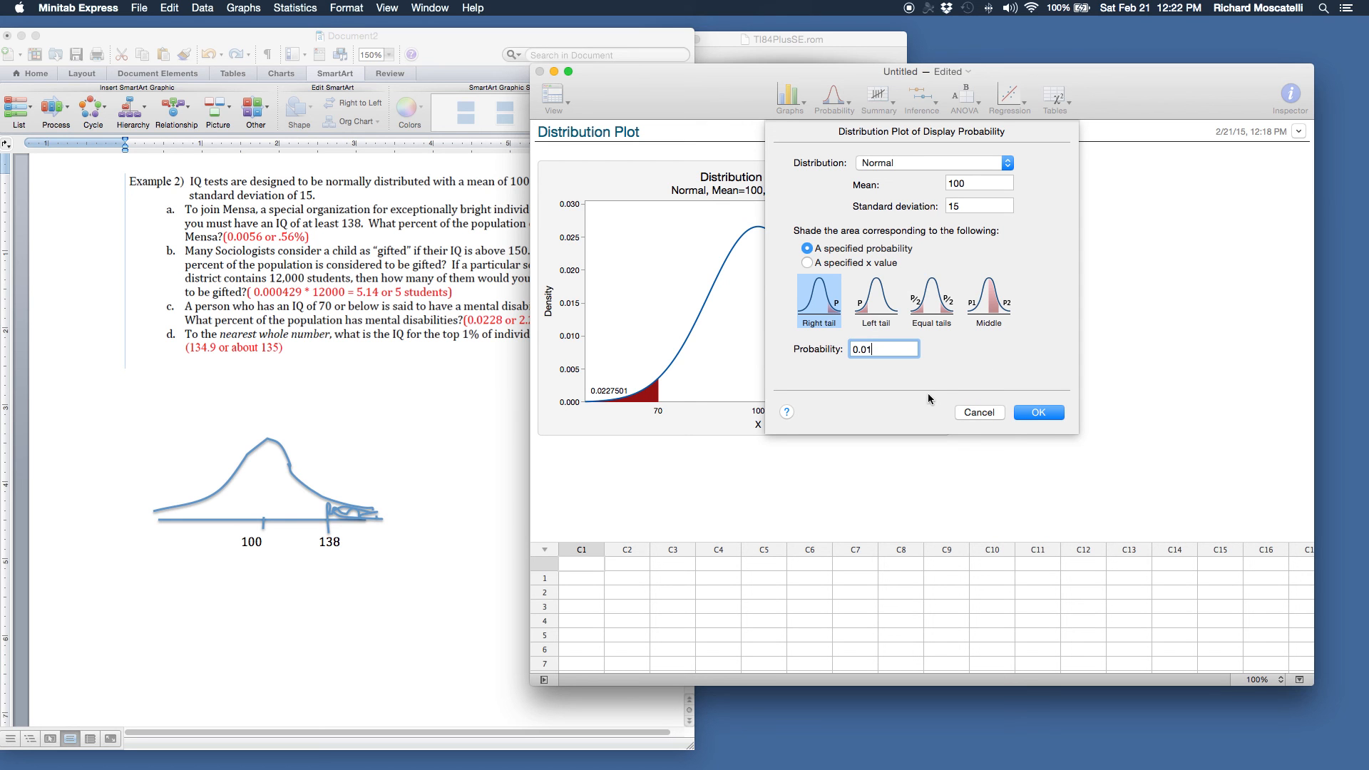
click(1039, 413)
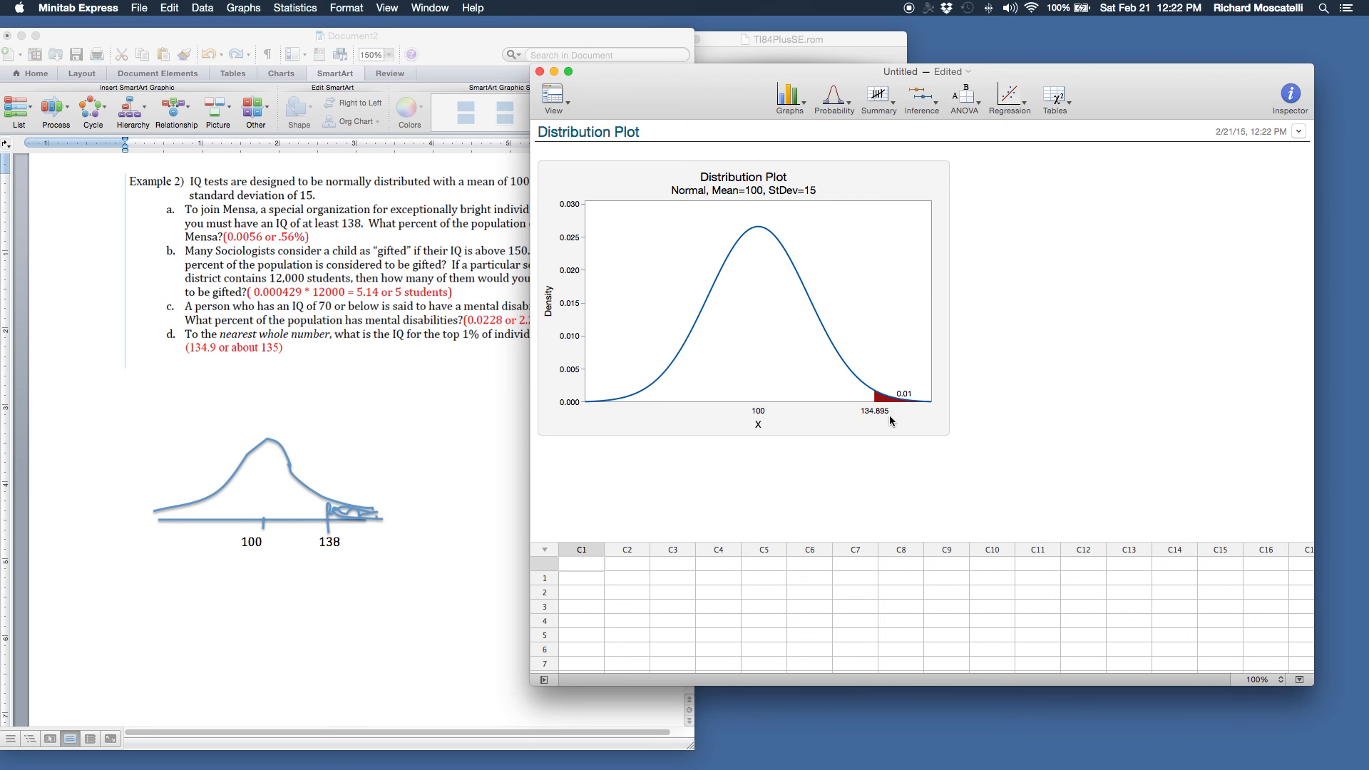
Compute the inverse cumulative distribution function for the single value .99 with normal mean 100 and standard deviation 15
click(853, 107)
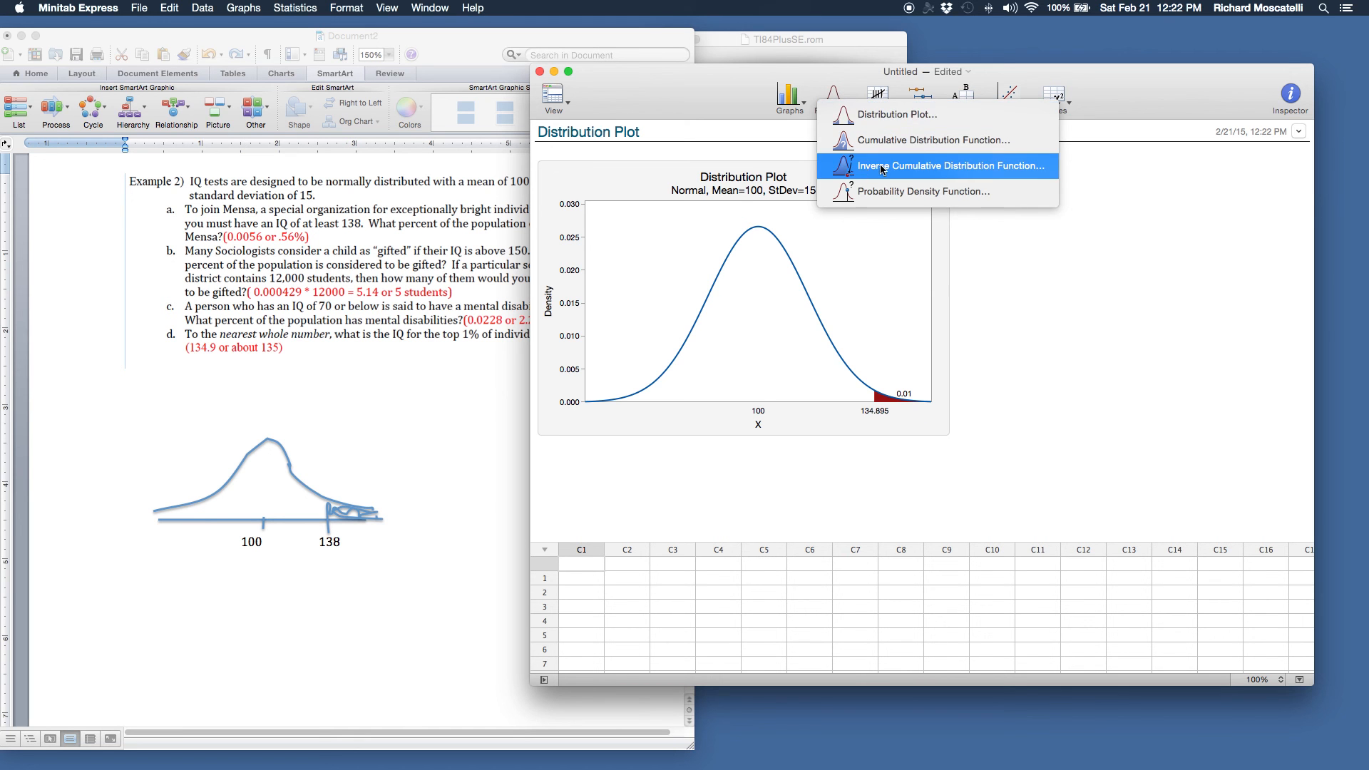
click(1013, 172)
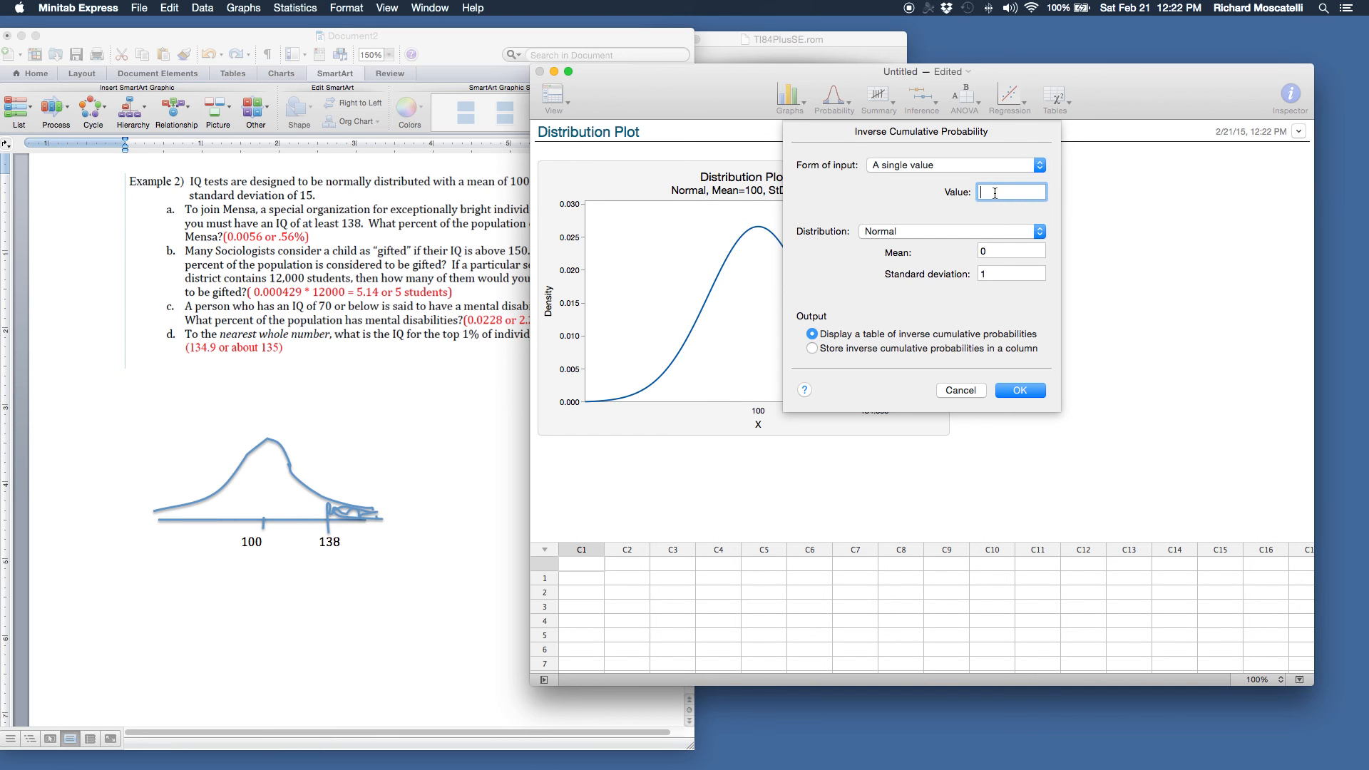
click(990, 164)
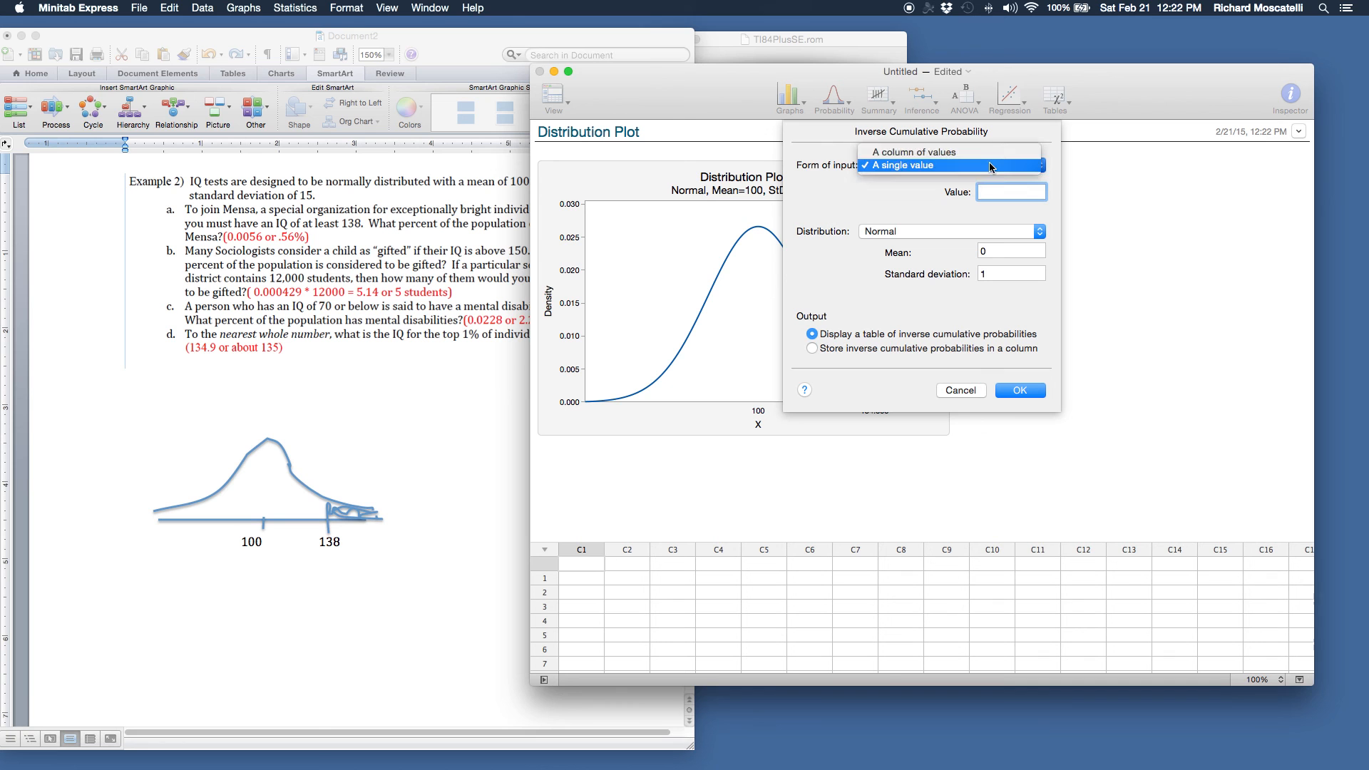
click(990, 166)
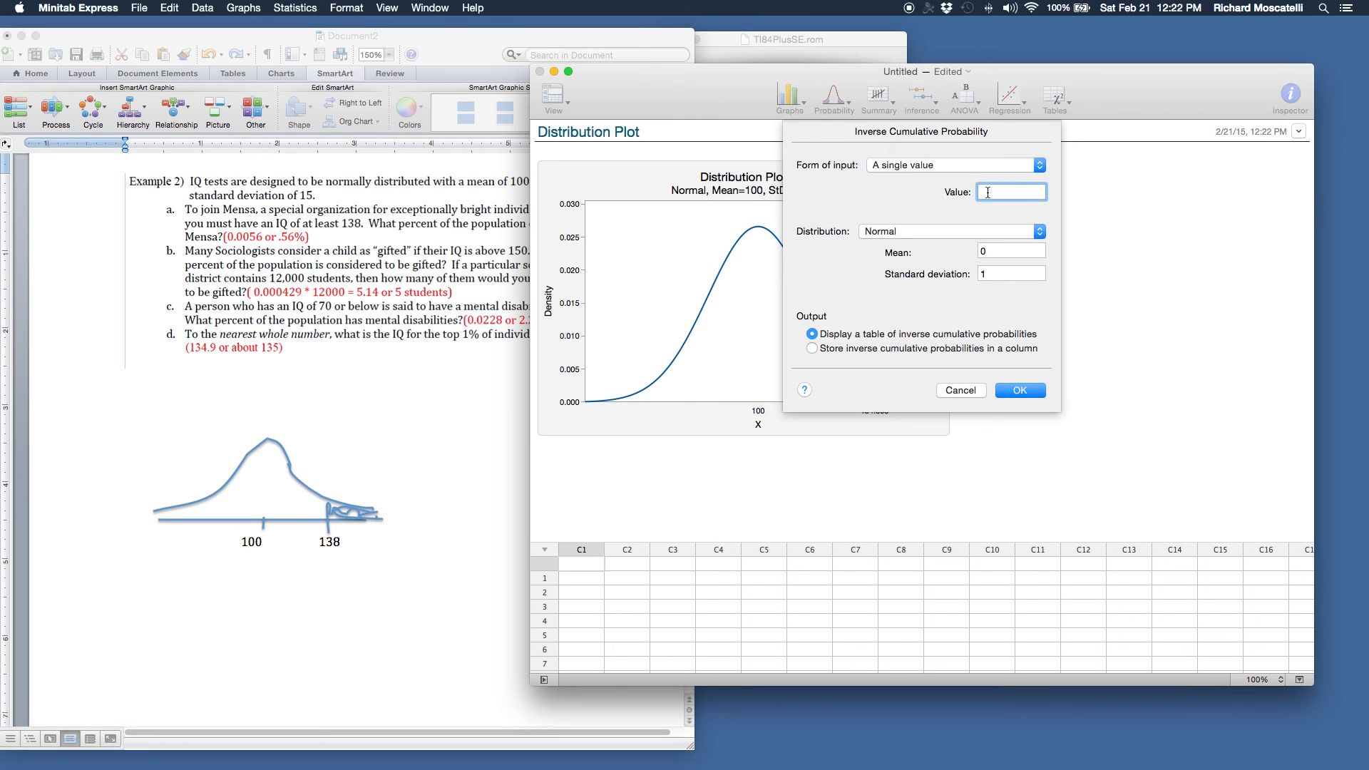
text(.99)
click(1007, 252)
text(100)
key(Tab)
text(15)
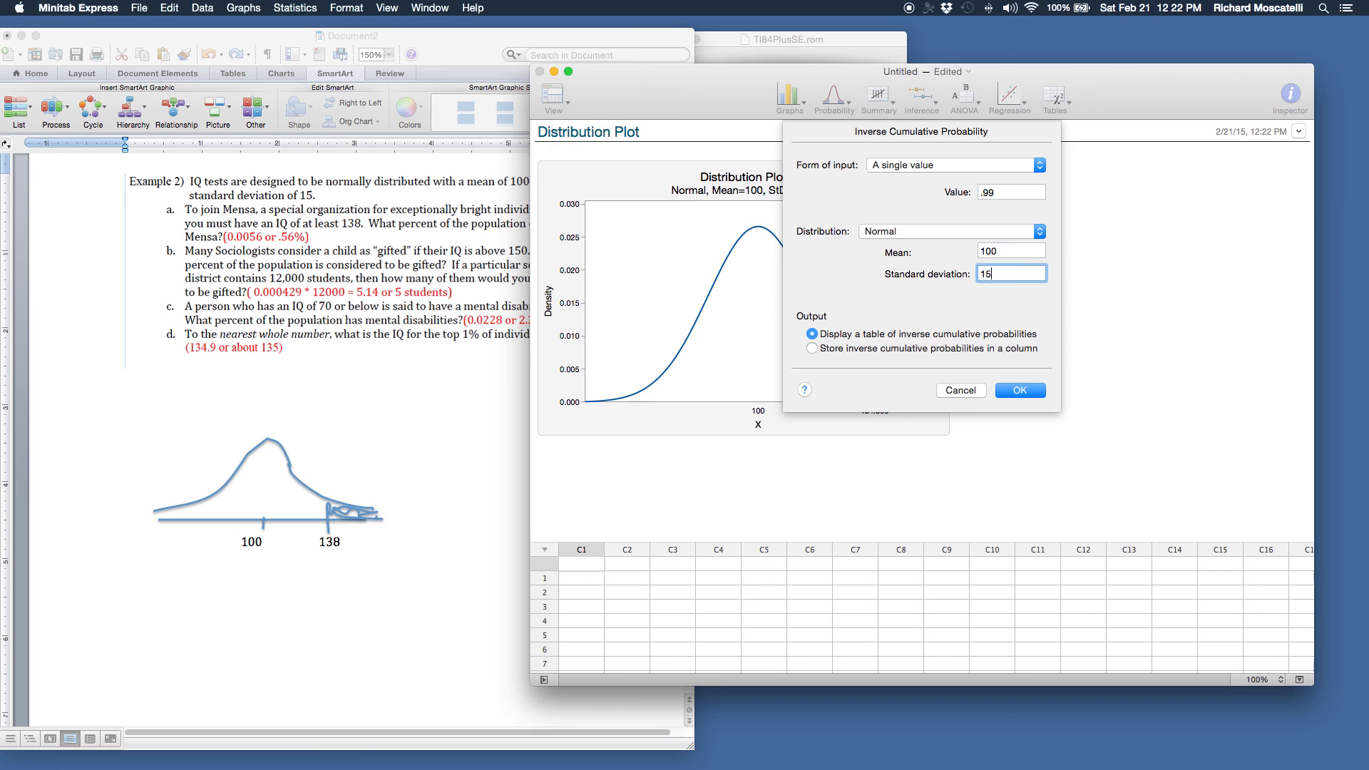
click(1021, 390)
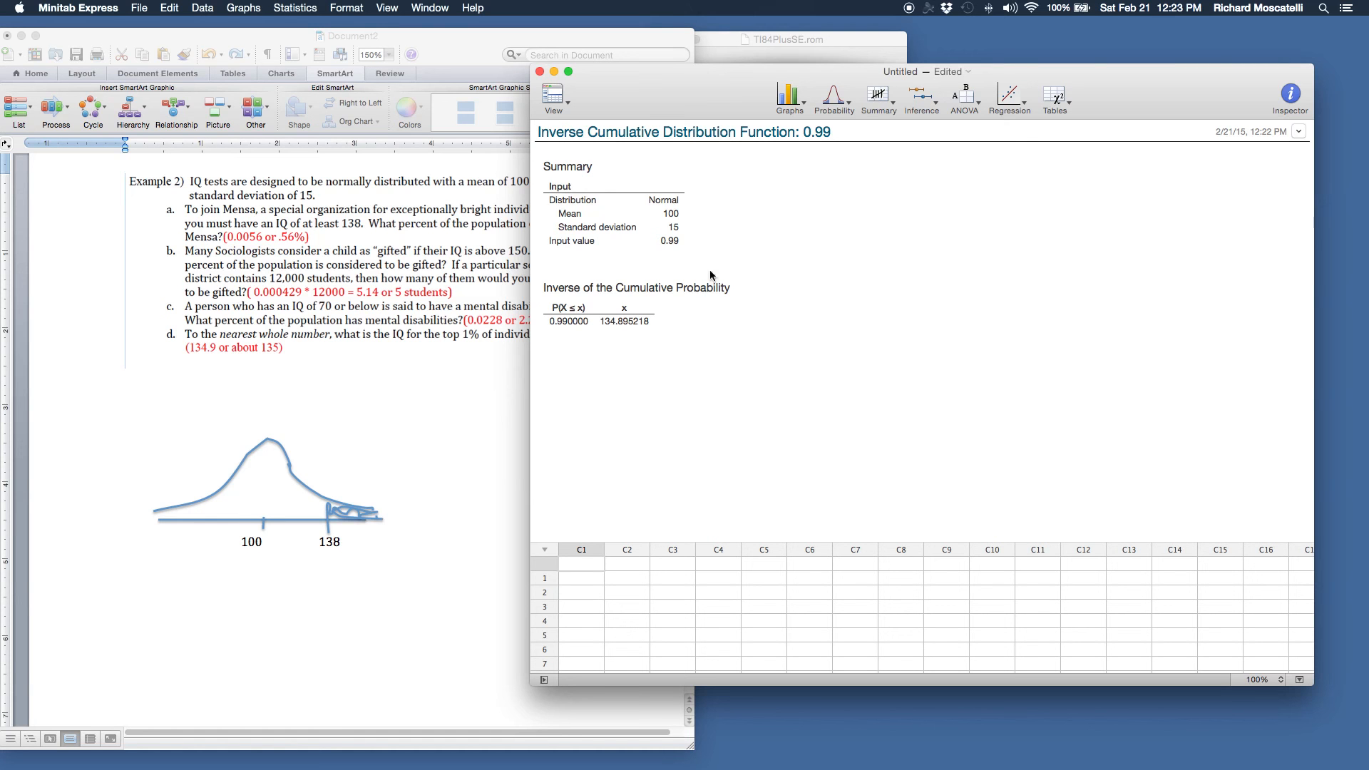
Generate a Display Probability plot with mean 10, standard deviation 15 and a right-tail probability of 0.01
click(847, 106)
click(862, 121)
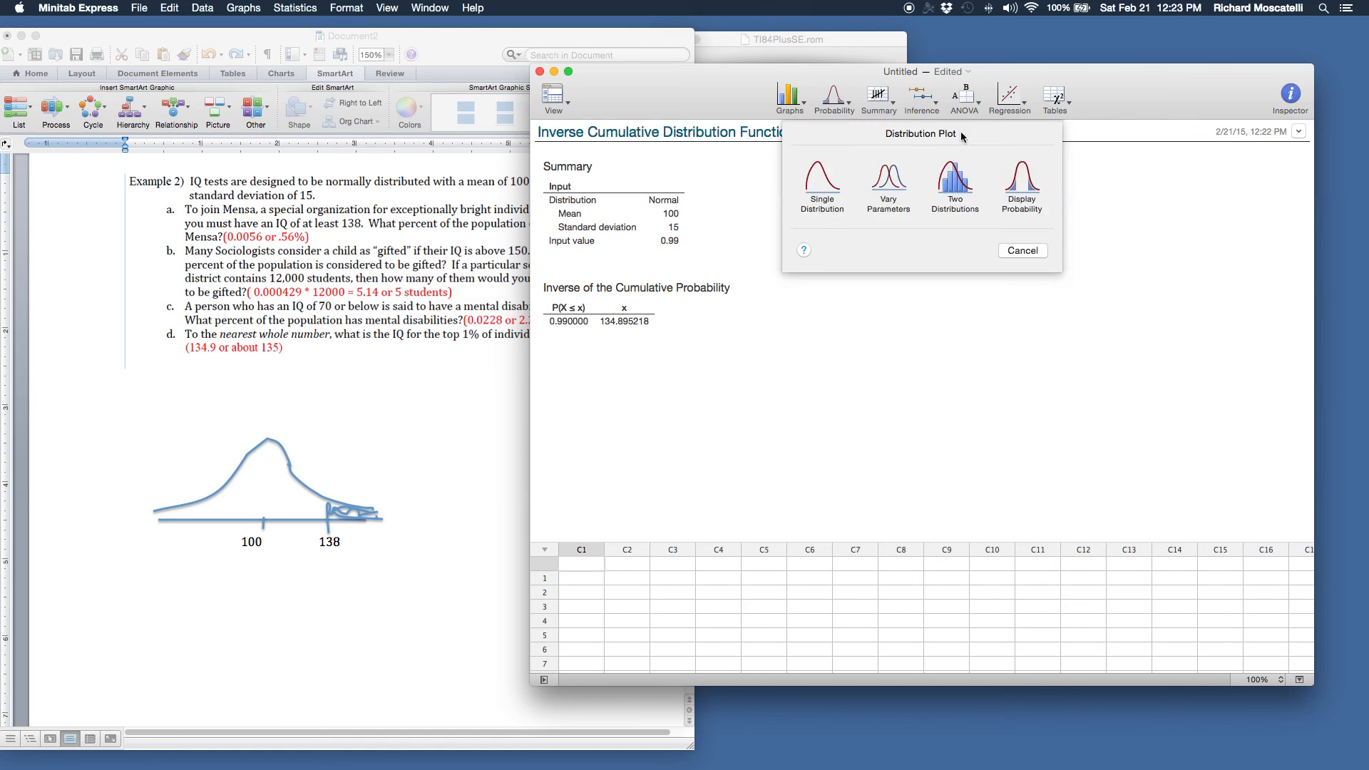
click(1022, 179)
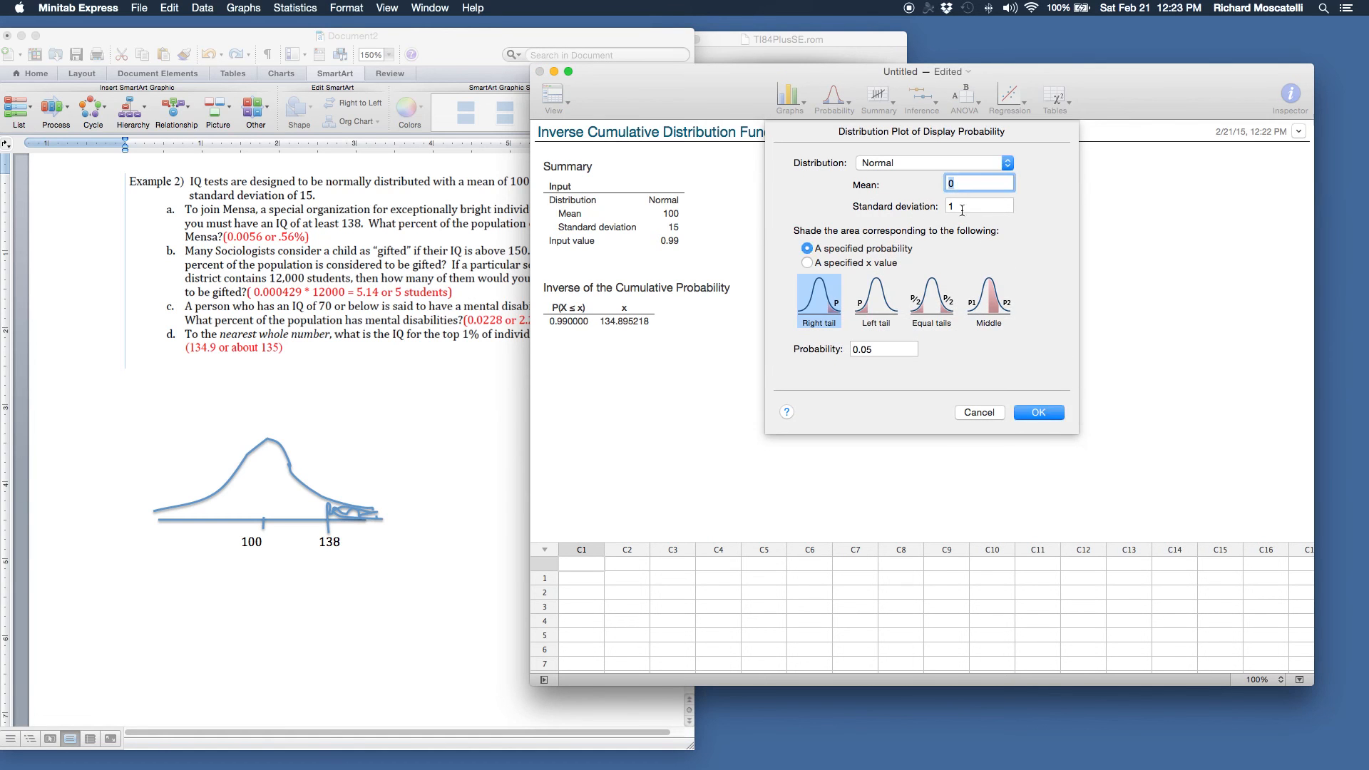
text(10)
key(Tab)
text(15)
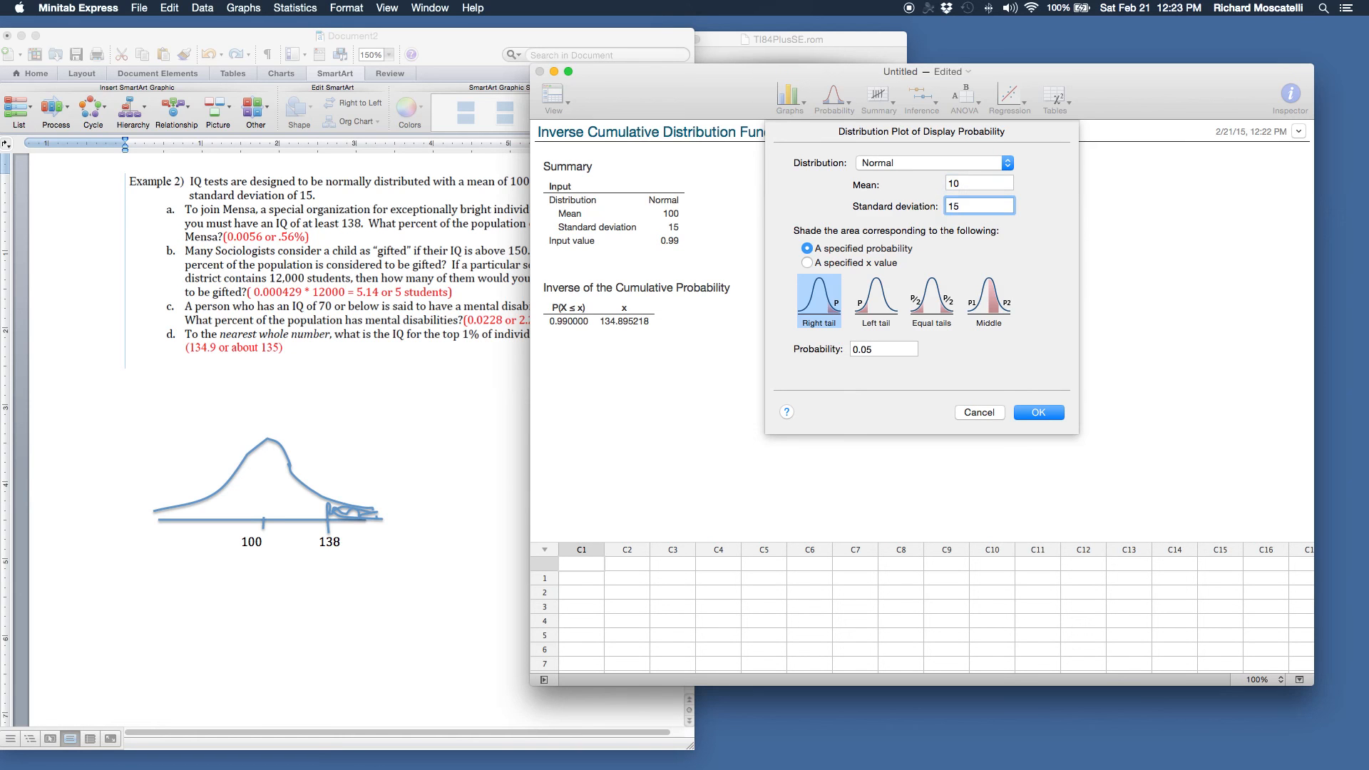
click(892, 349)
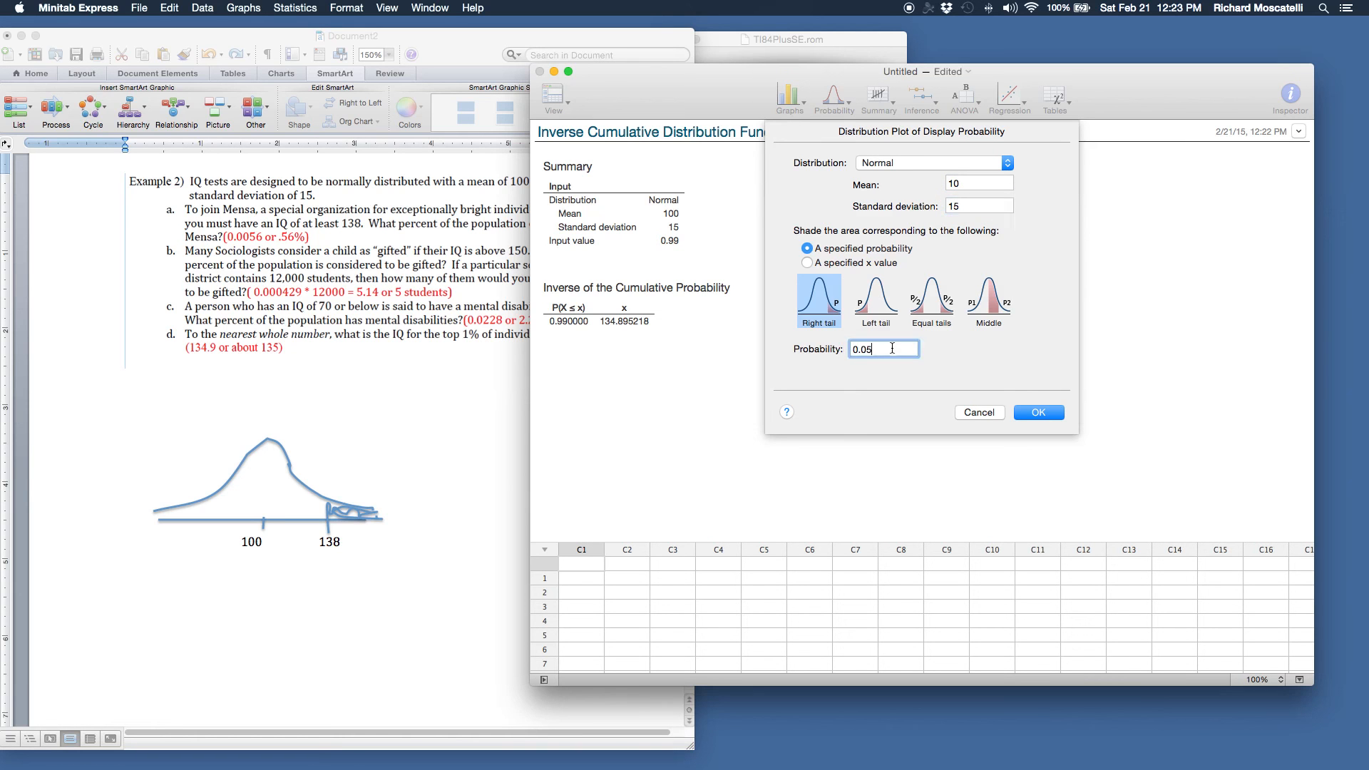
key(BackSpace)
click(1027, 415)
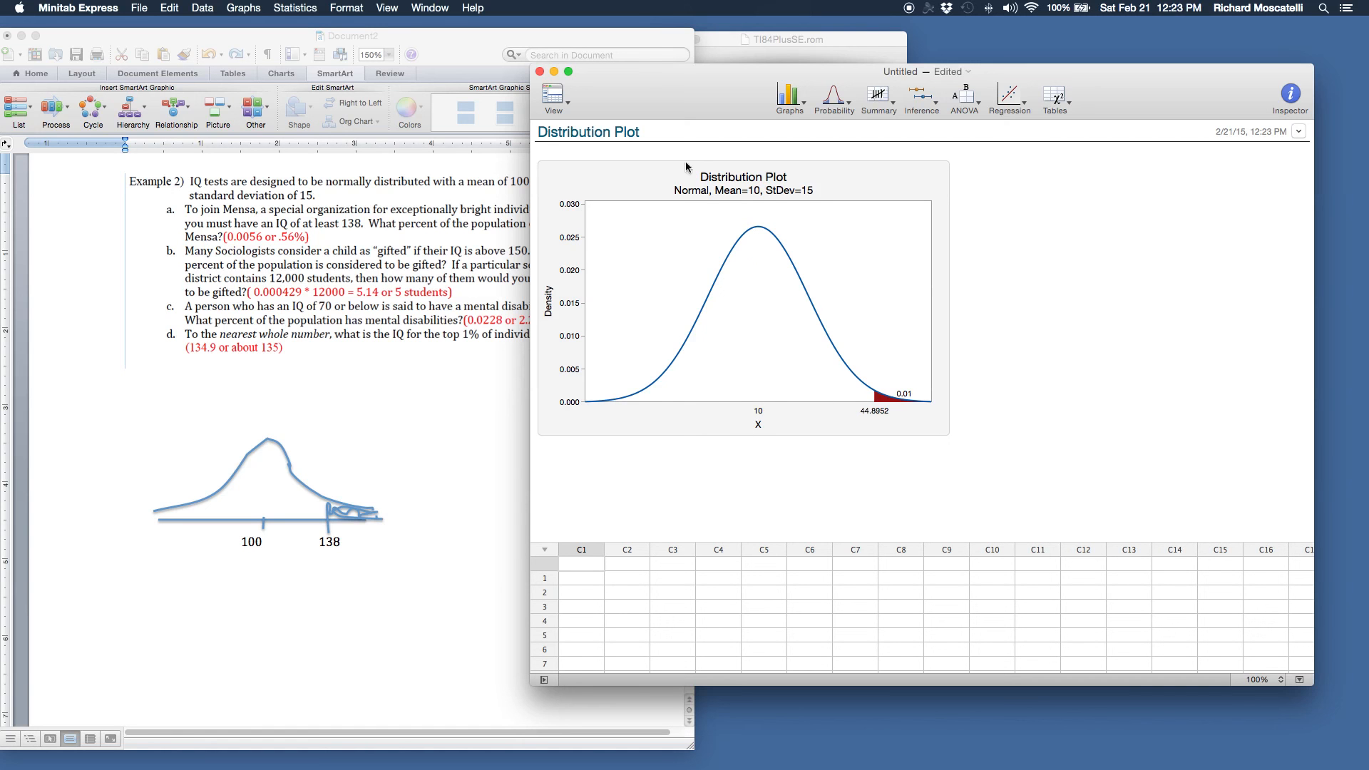
Generate a Display Probability plot with mean 100, standard deviation 15 and a right-tail probability of 0.01
click(834, 99)
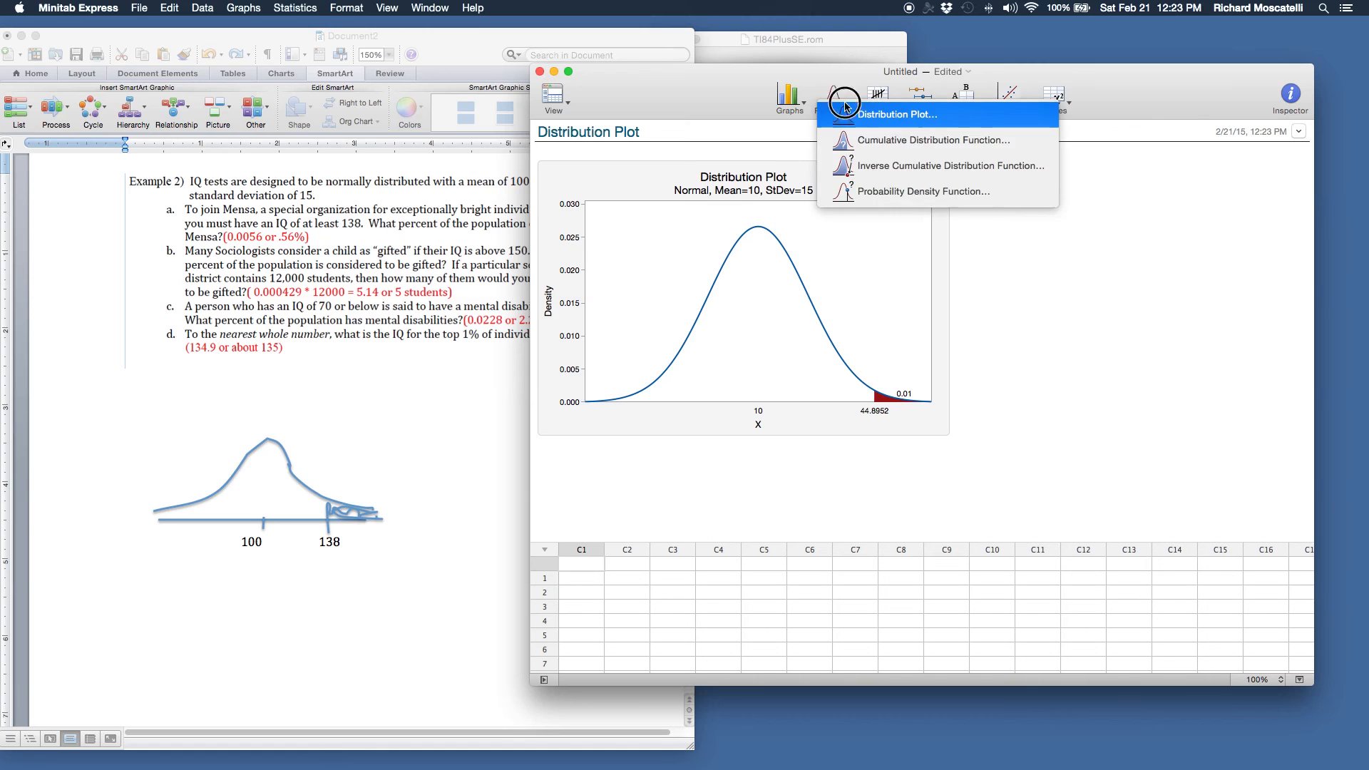
click(862, 115)
double_click(1024, 184)
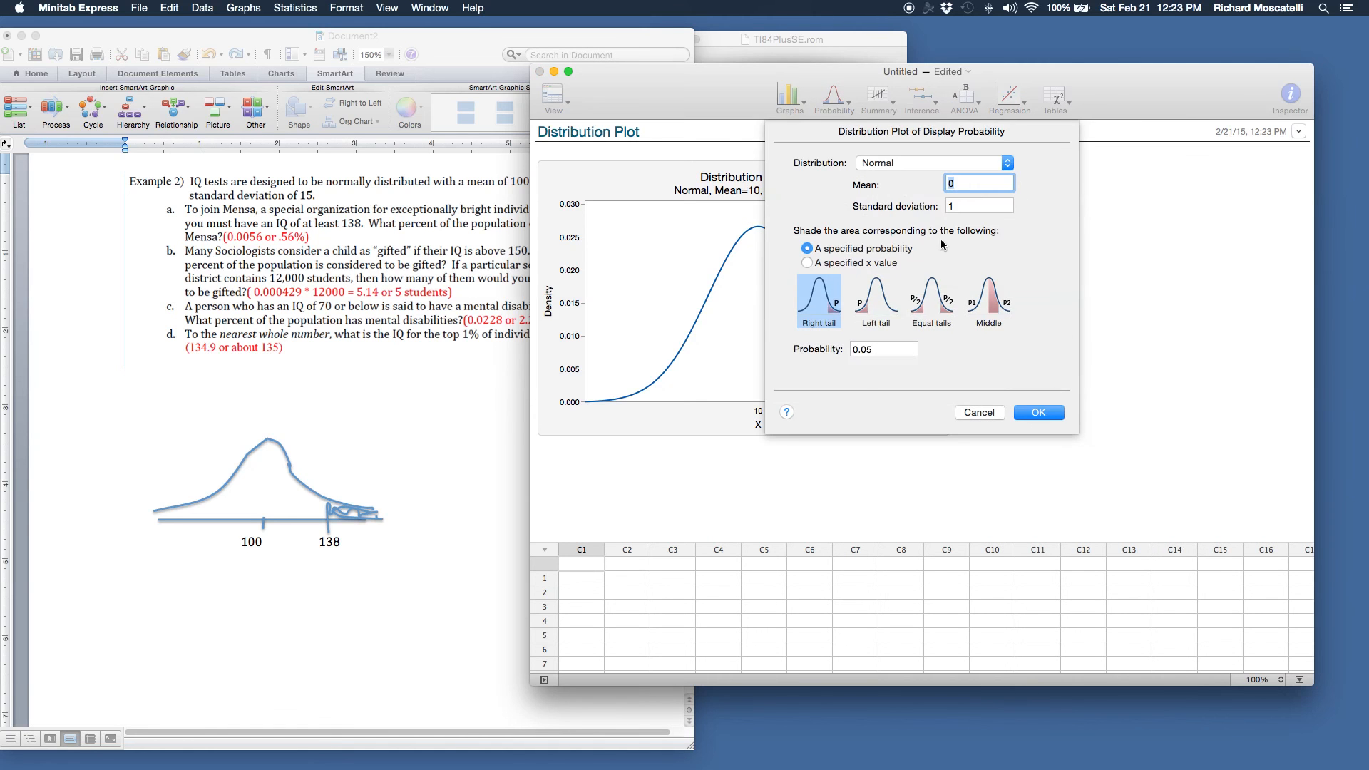
text(100)
key(Tab)
text(5)
click(878, 349)
key(BackSpace)
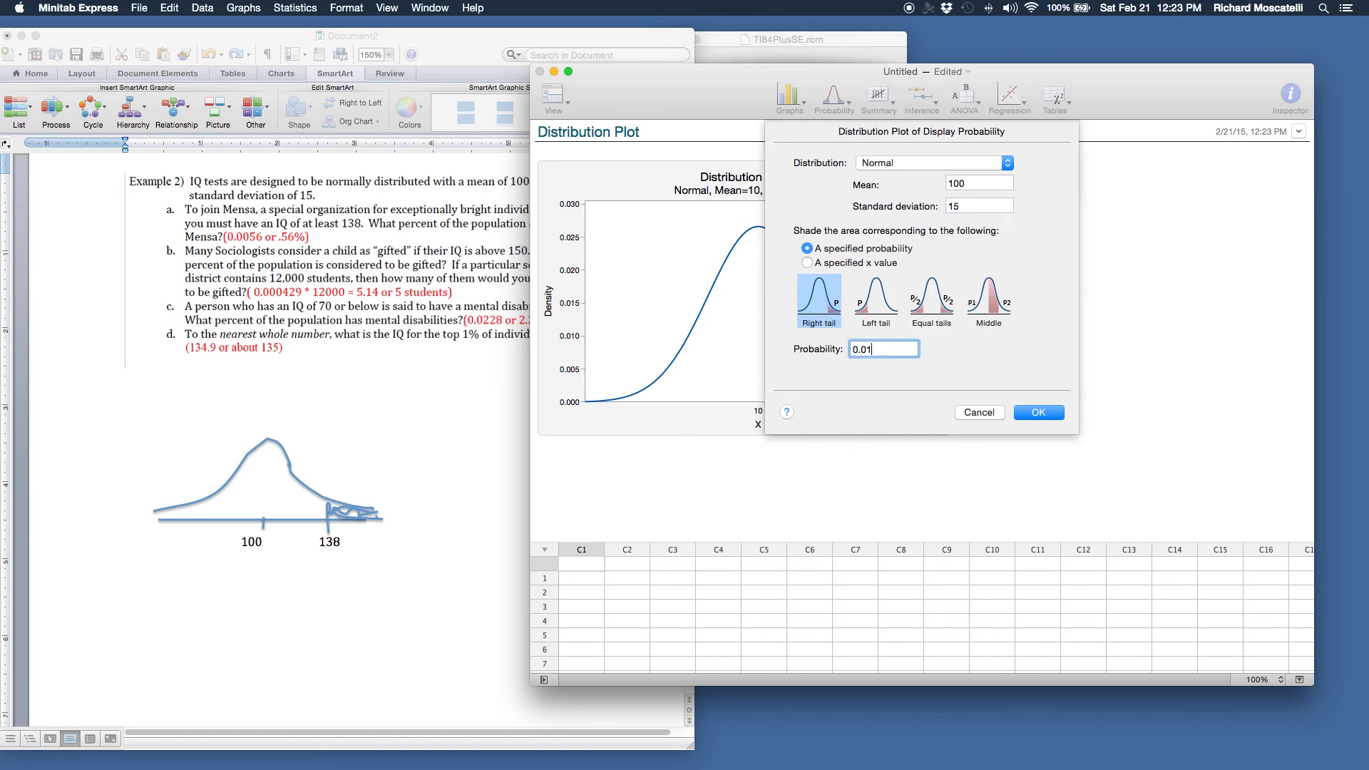
click(1028, 411)
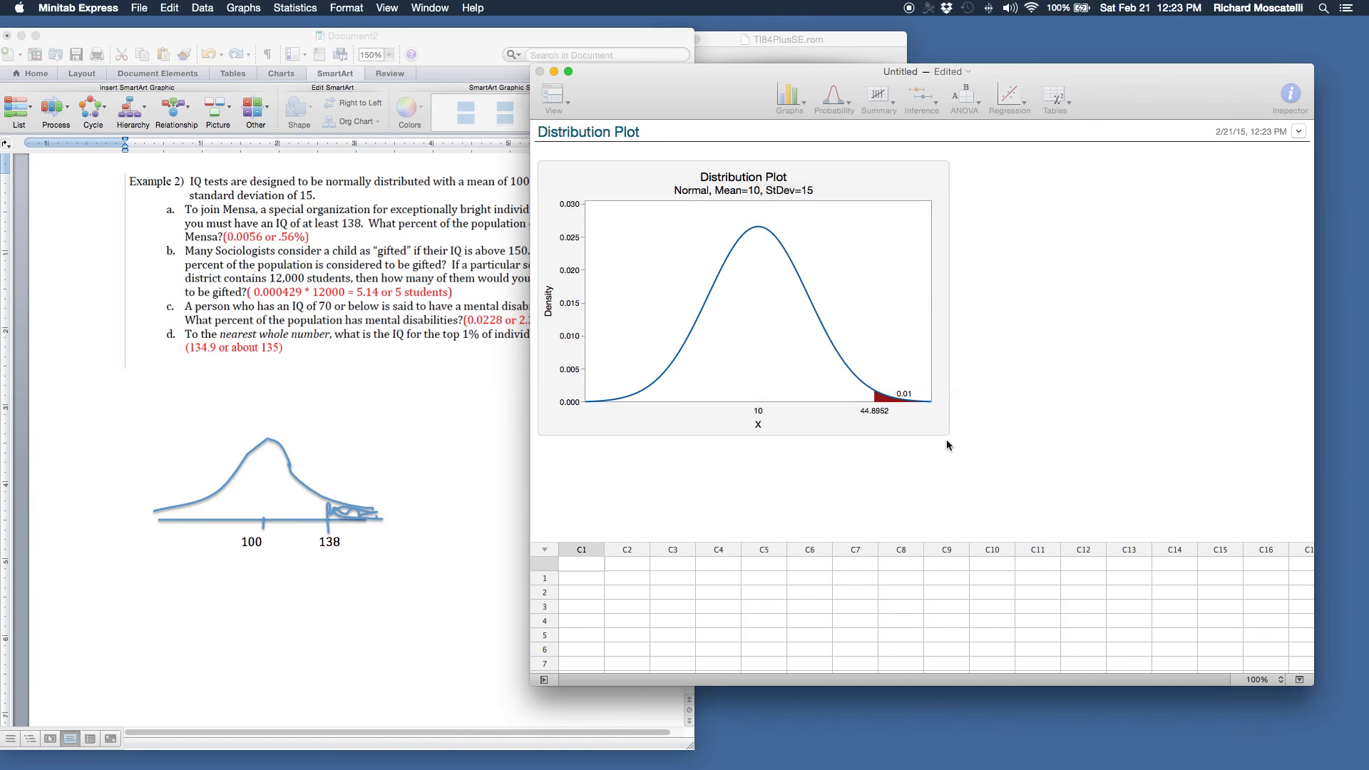